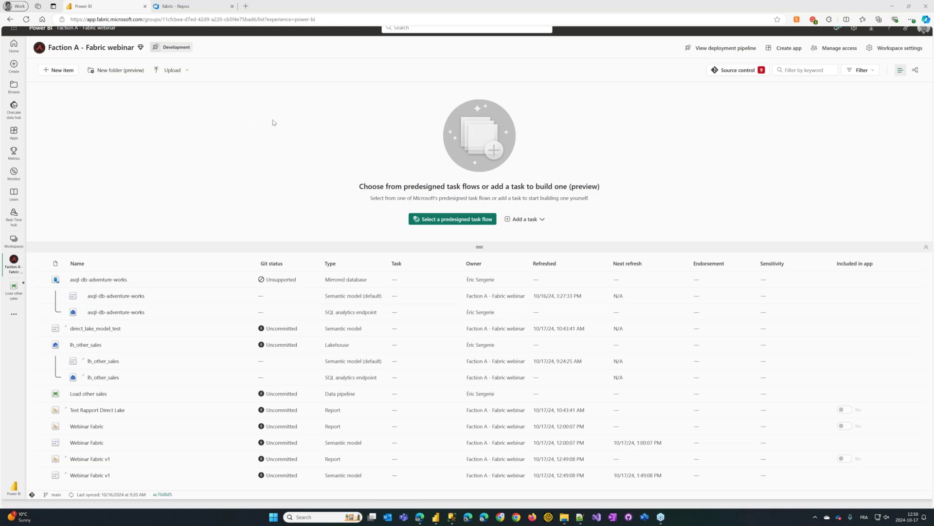
Reload the Faction A - Fabric webinar workspace page and confirm the reload
left_click(26, 19)
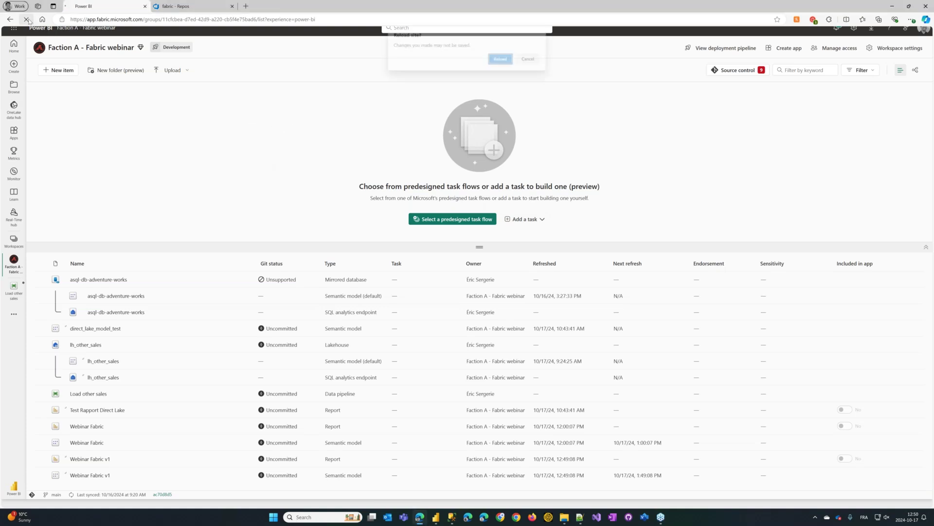
left_click(512, 60)
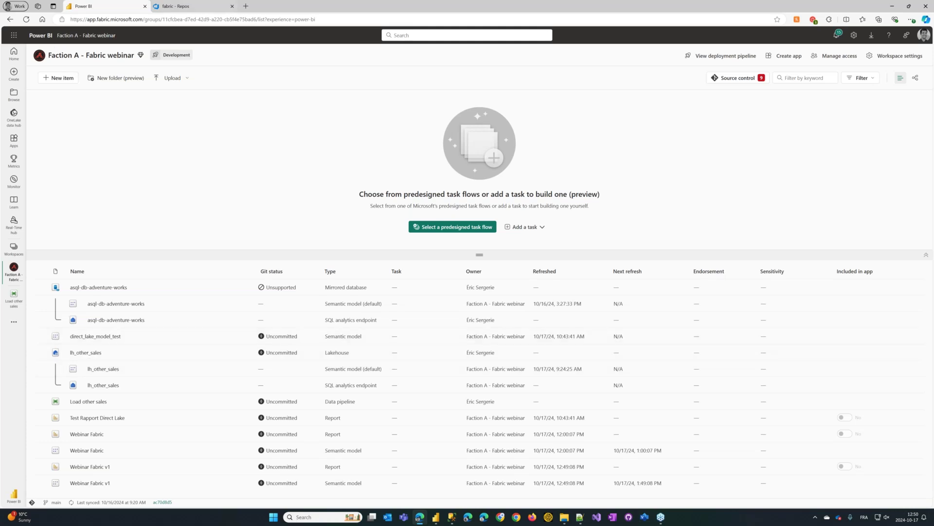
left_click(135, 21)
left_click(200, 205)
Switch to the Data Engineering experience and look at the new item types offered in the Faction A - Fabric webinar workspace
left_click(12, 497)
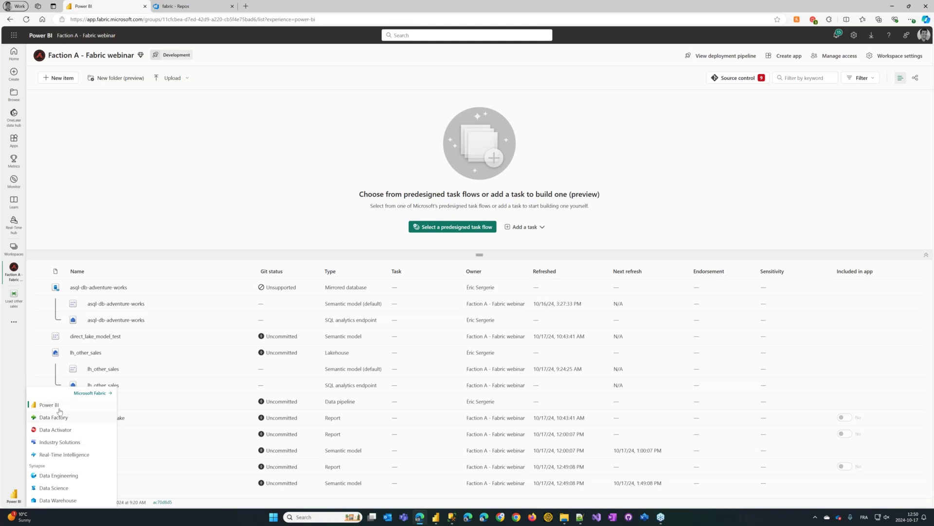
left_click(58, 475)
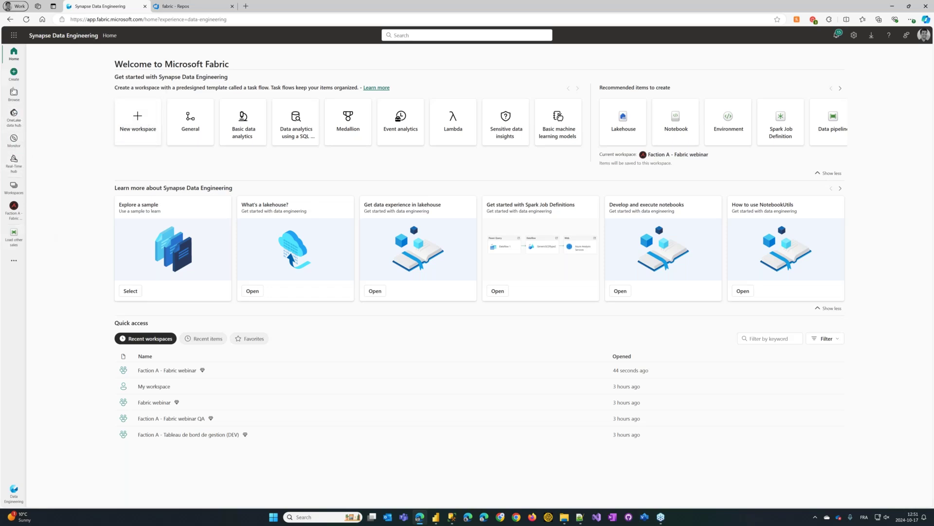
left_click(14, 209)
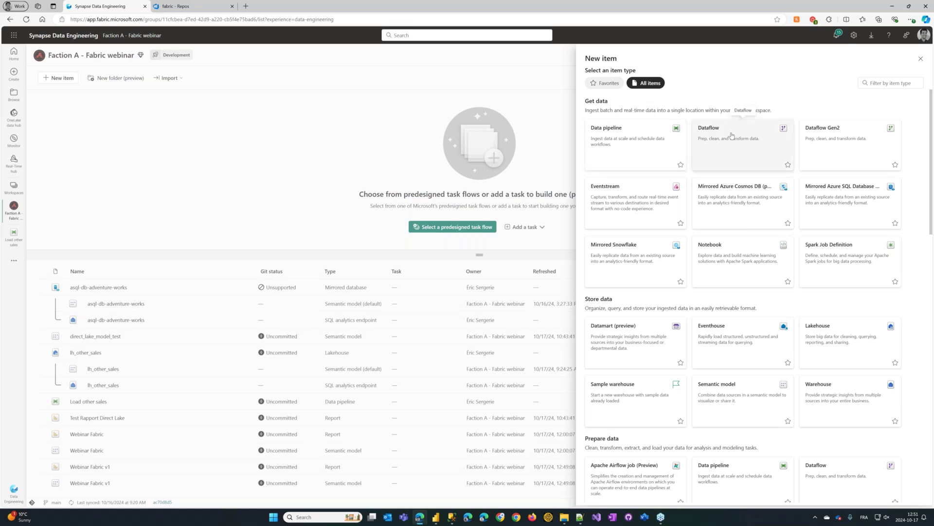
left_click(921, 58)
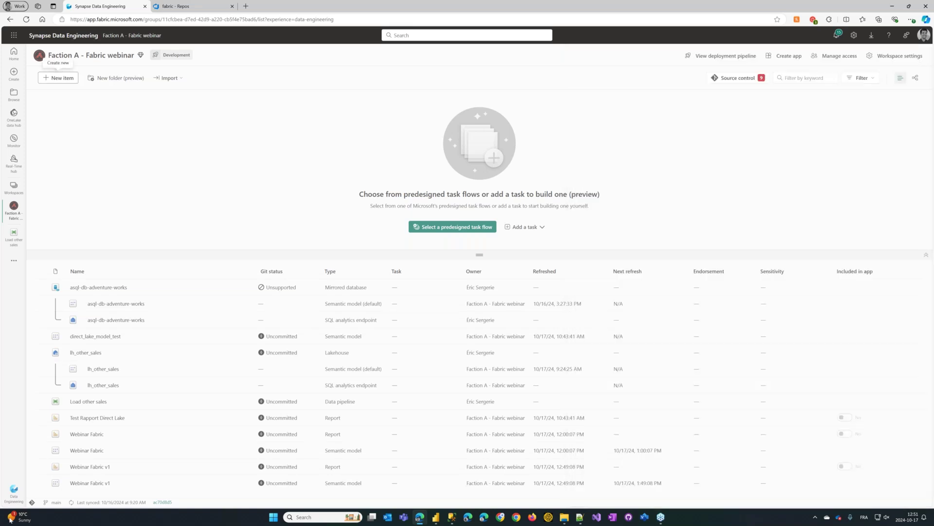
Return to the Power BI experience, reopen the Faction A - Fabric webinar workspace and make its task flow canvas slightly taller
left_click(13, 492)
left_click(45, 403)
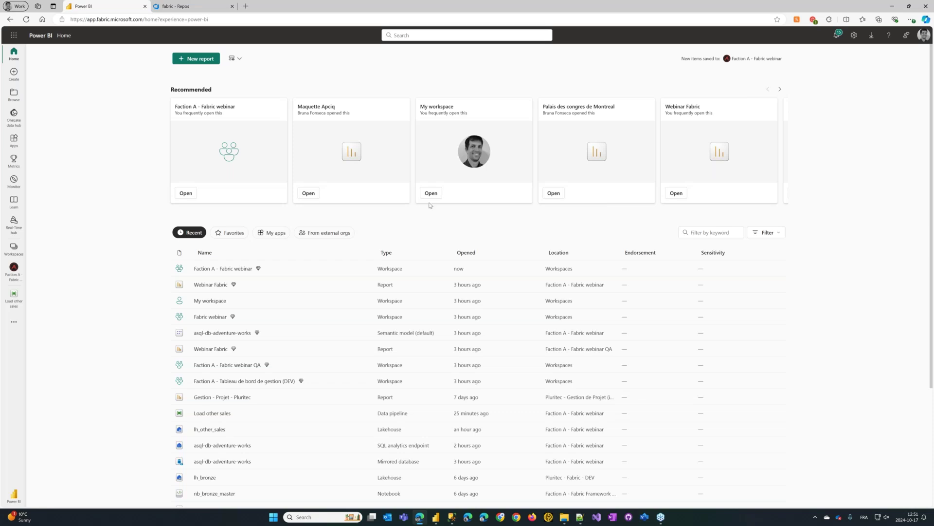
left_click(14, 268)
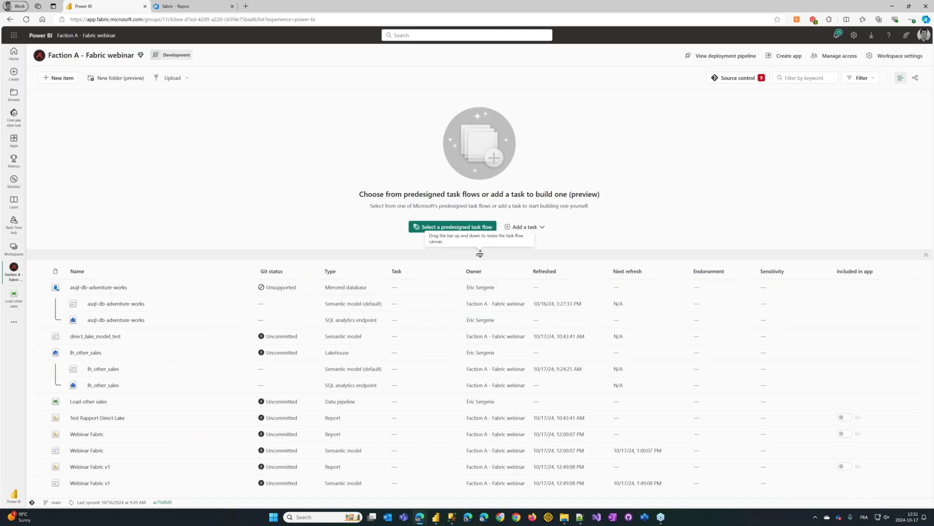
left_click_drag(480, 256, 479, 269)
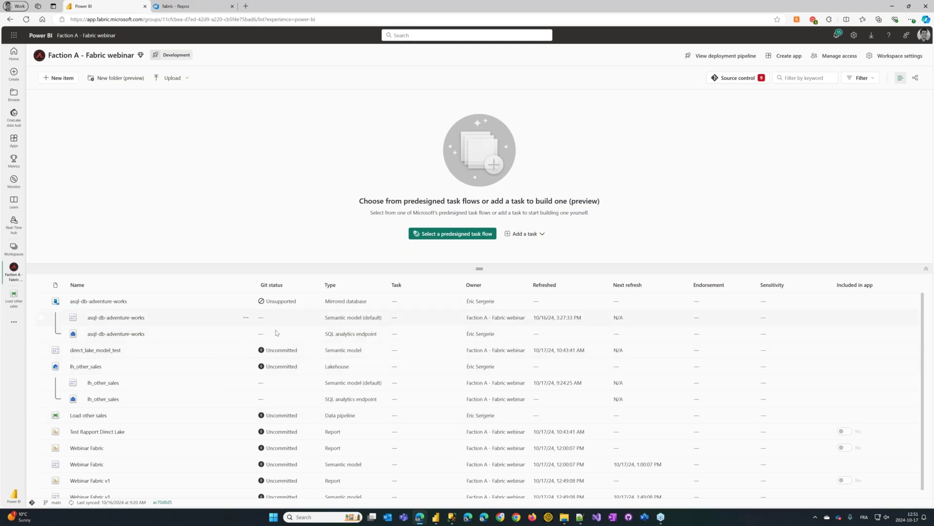
Open the lh_other_sales lakehouse and view the contents of its Files folder and the folder's options
left_click(90, 367)
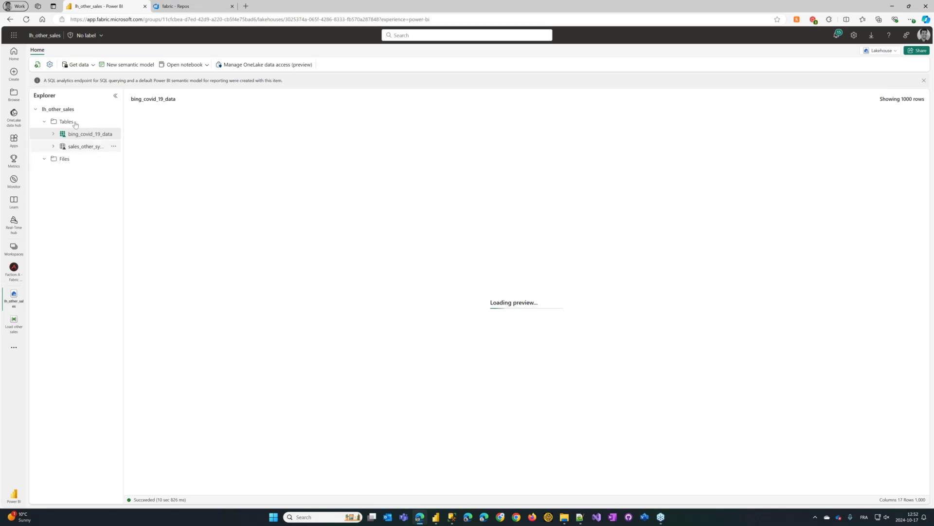
left_click(64, 159)
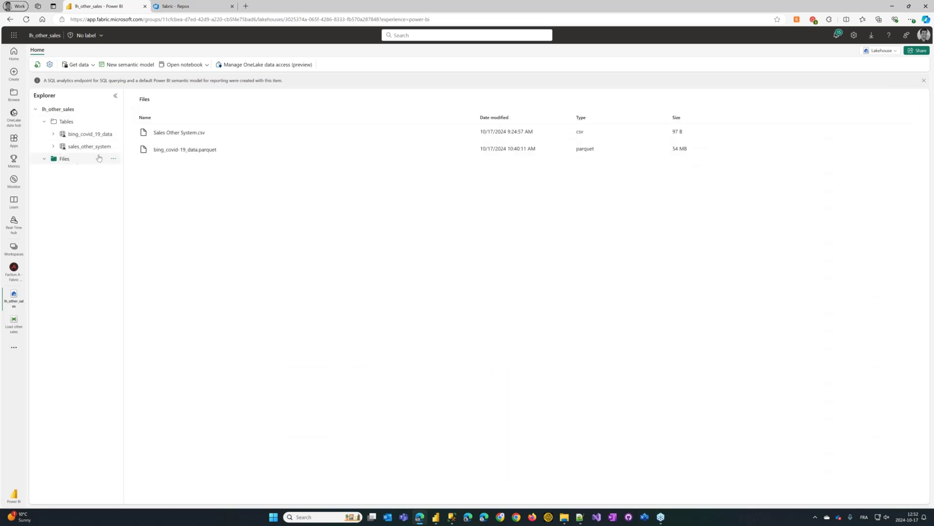
left_click(113, 159)
left_click(114, 159)
left_click(113, 158)
key("Escape")
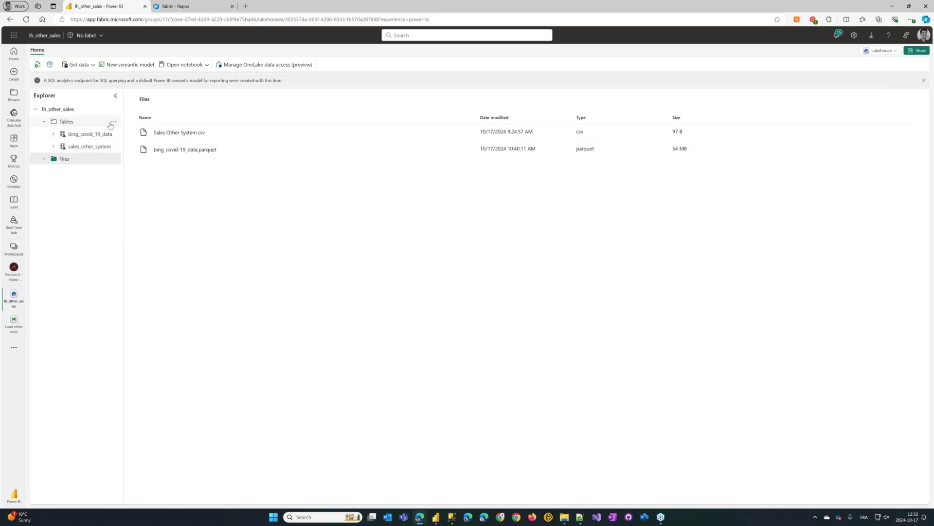
Examine the shortcut sources for the Files folder and the new connection settings for Amazon S3, leaving without creating the shortcut
left_click(114, 123)
left_click(114, 159)
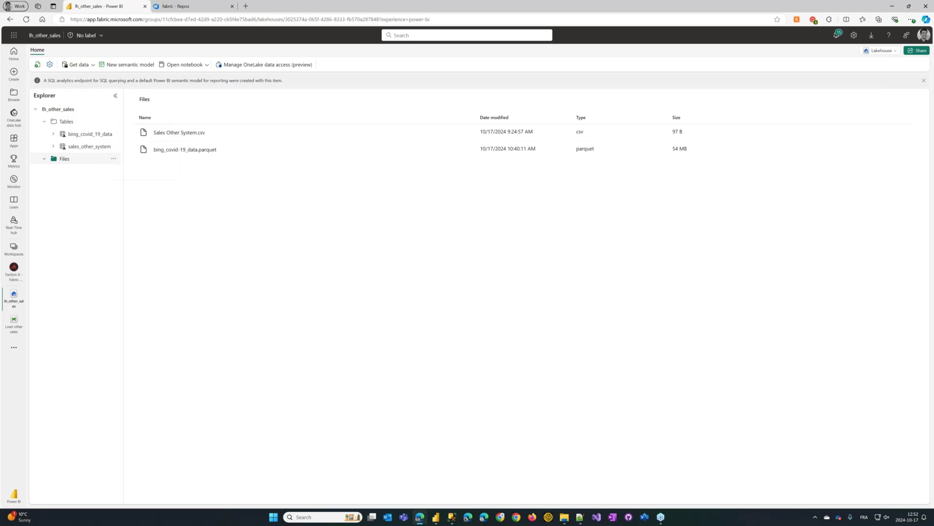
left_click(132, 170)
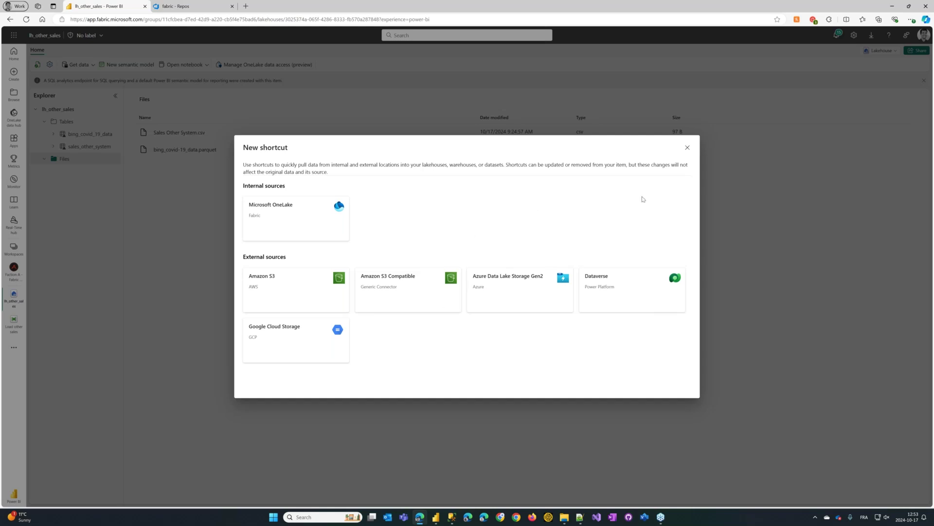
left_click(257, 301)
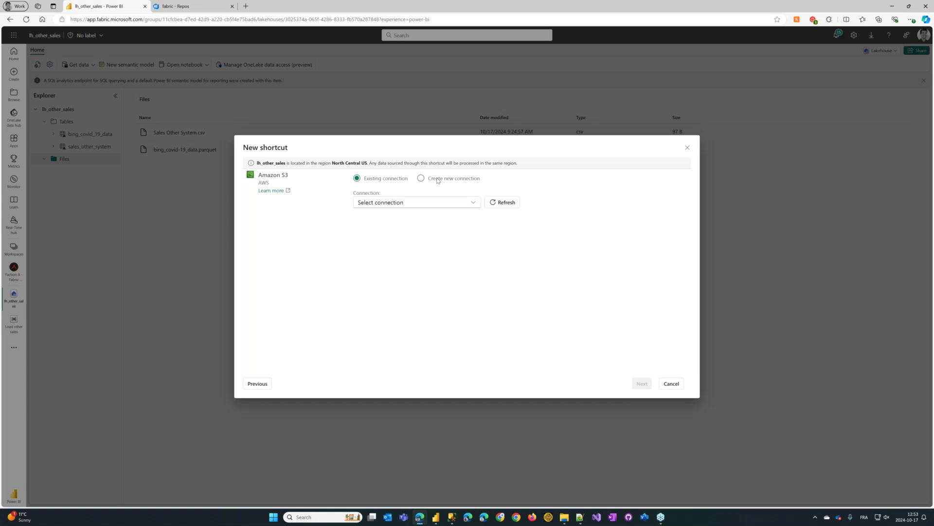
left_click(421, 178)
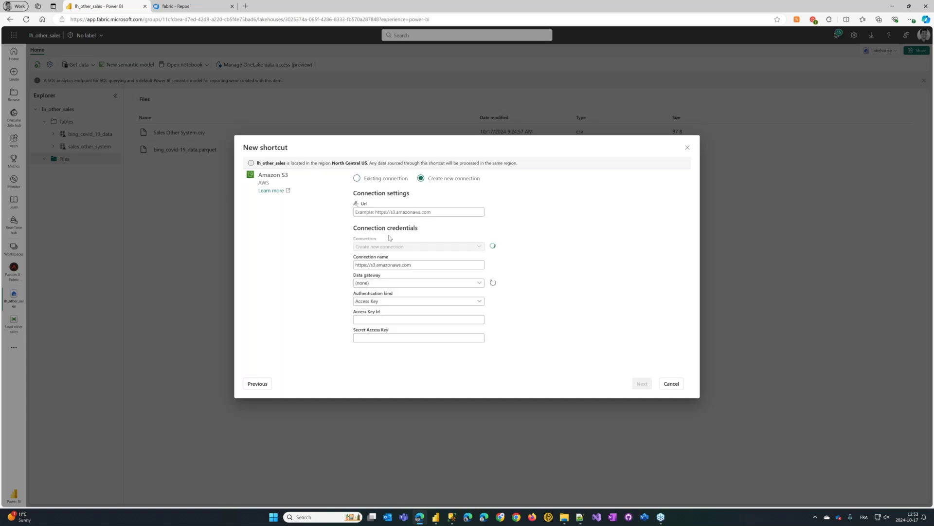
left_click(397, 212)
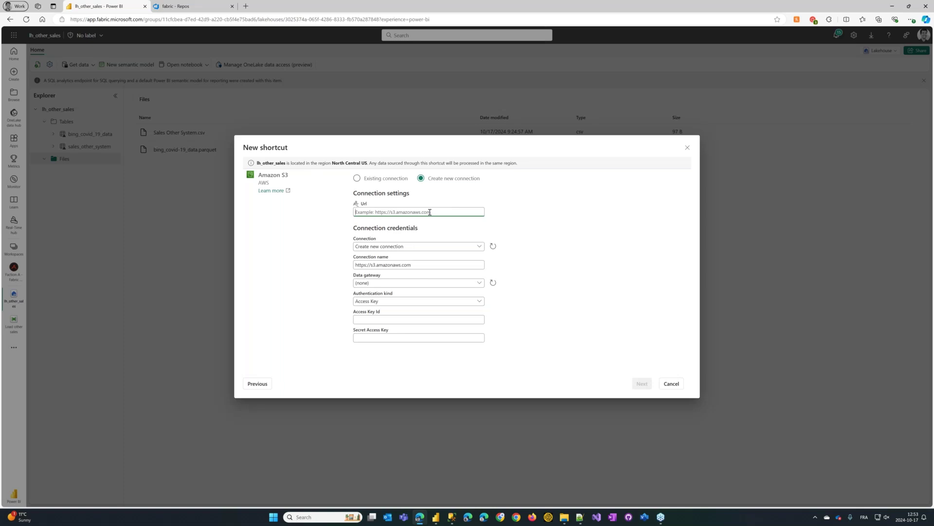
left_click(672, 384)
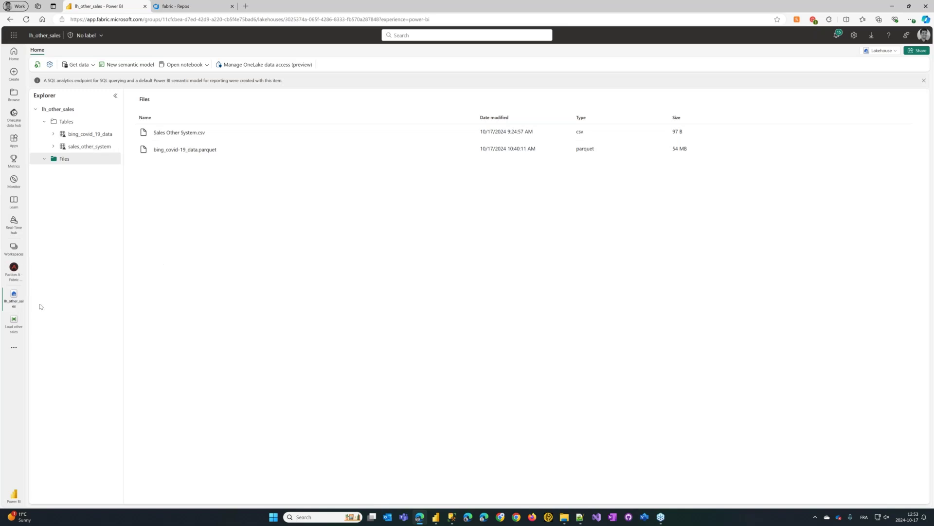
Return to the Faction A - Fabric webinar workspace and review the new item types for getting and storing data
left_click(14, 272)
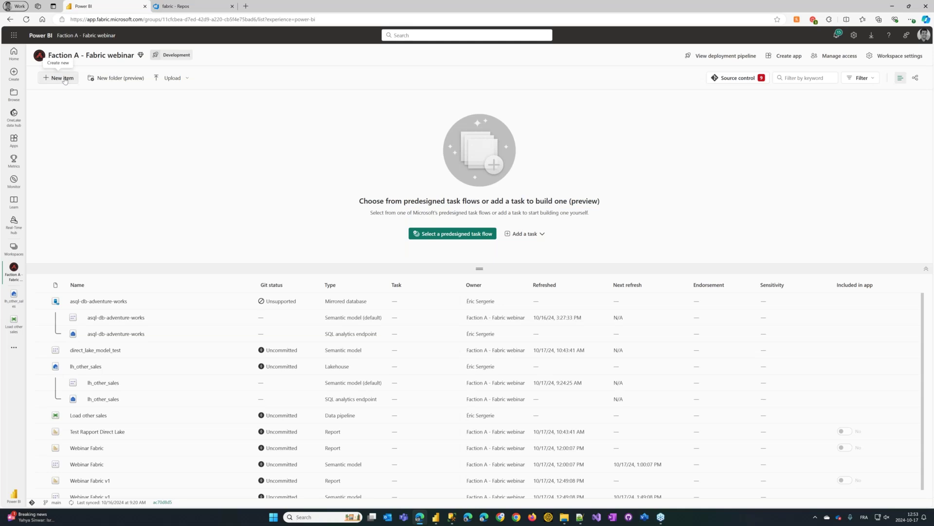
left_click(64, 79)
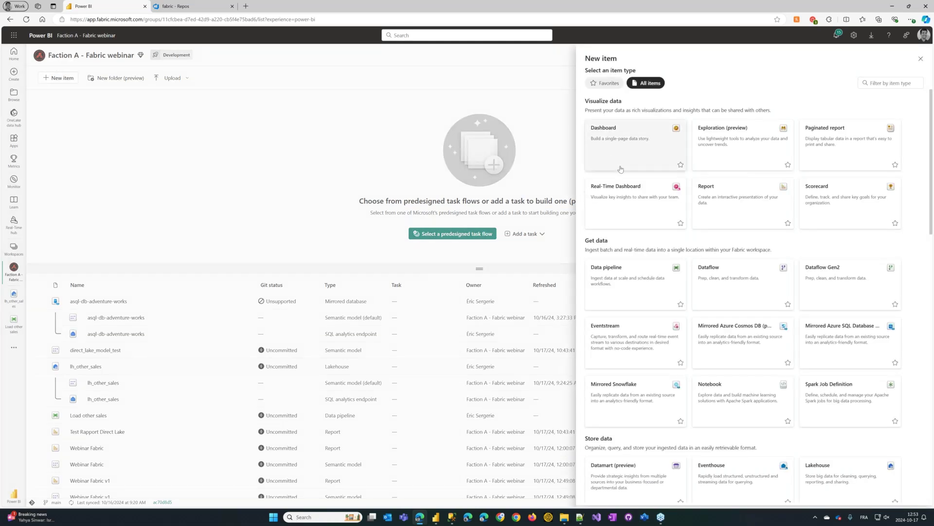
scroll(621, 175, "down", 3)
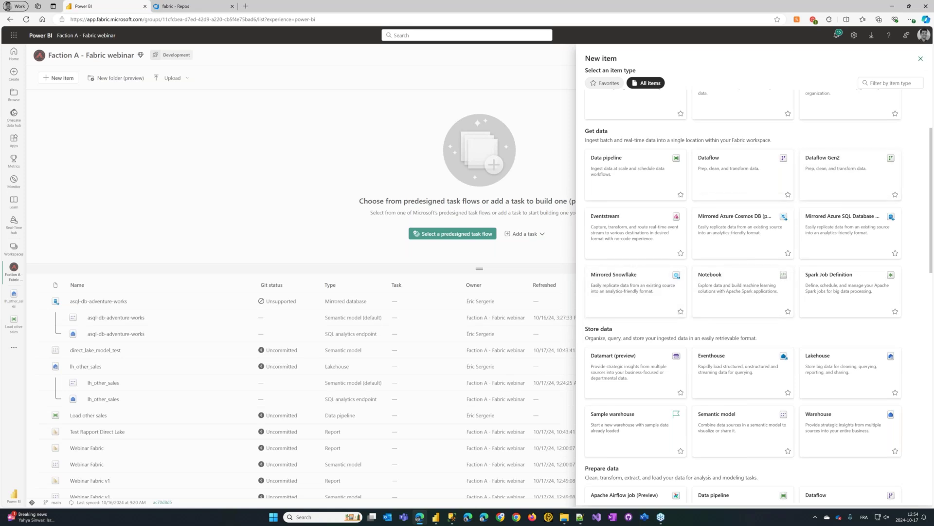
left_click(921, 58)
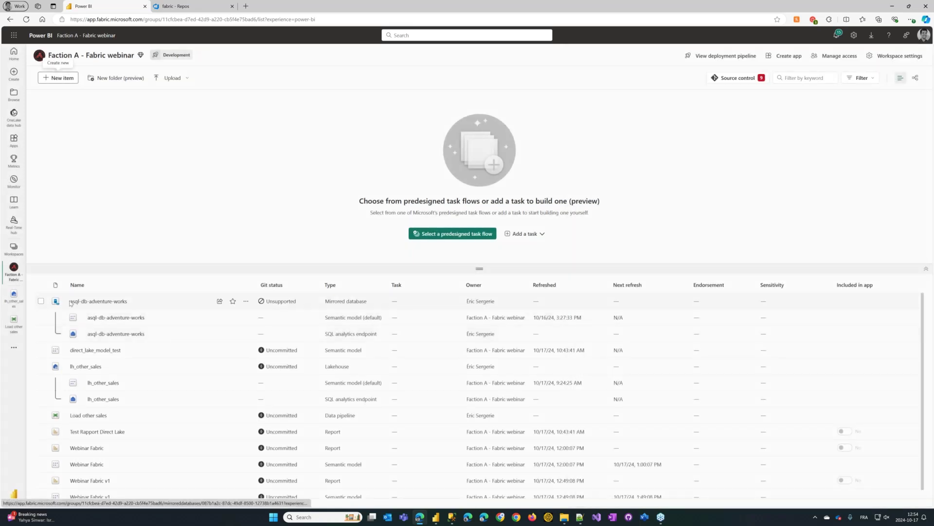
Switch to SQL Server Management Studio, run the select query on webinar.[SalesOrderDetail], and return to the Fabric workspace
left_click(452, 516)
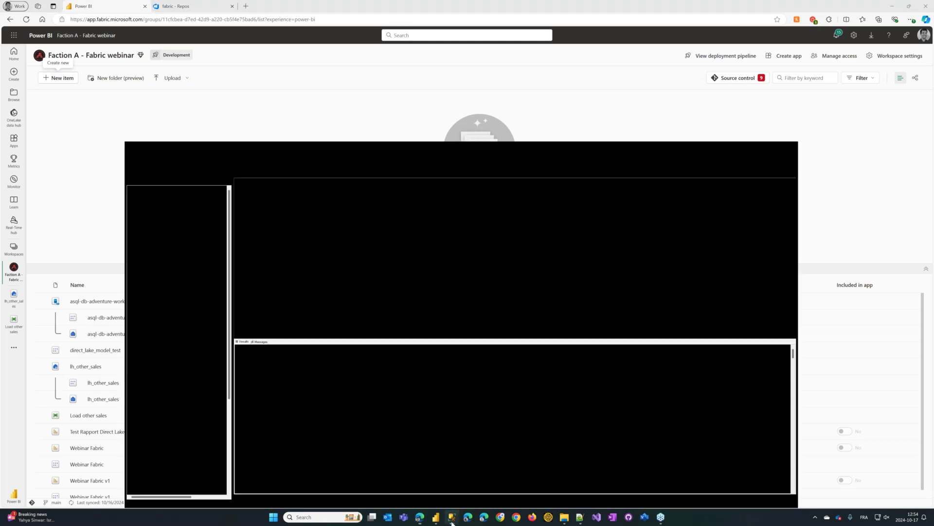
left_click_drag(256, 61, 159, 54)
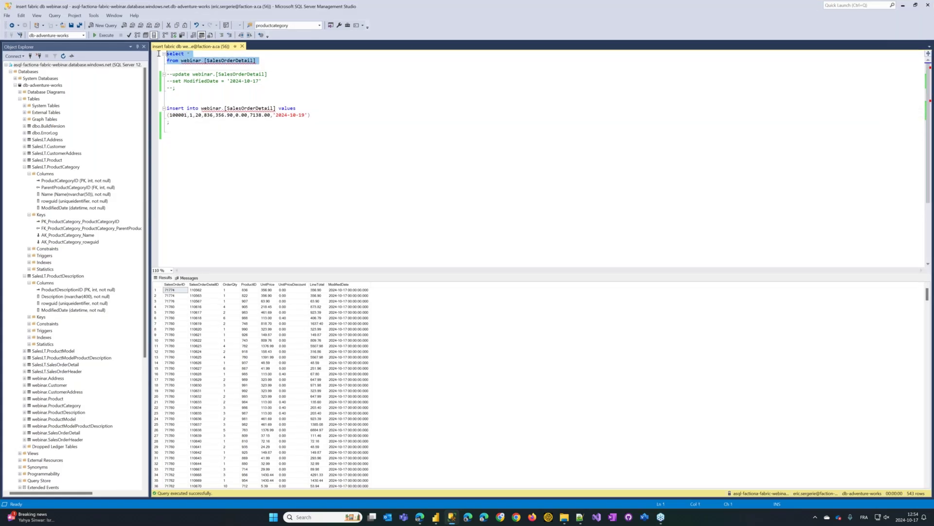
key("F5")
left_click(208, 132)
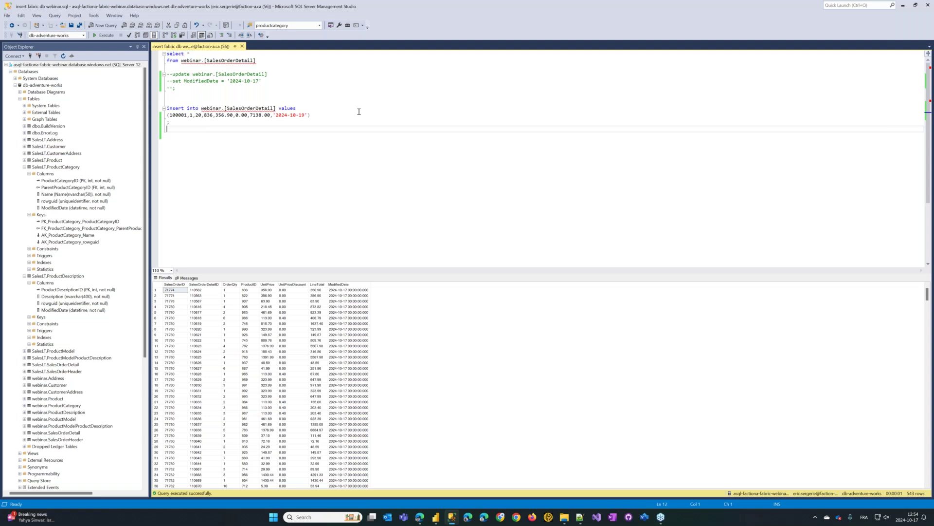
left_click(904, 5)
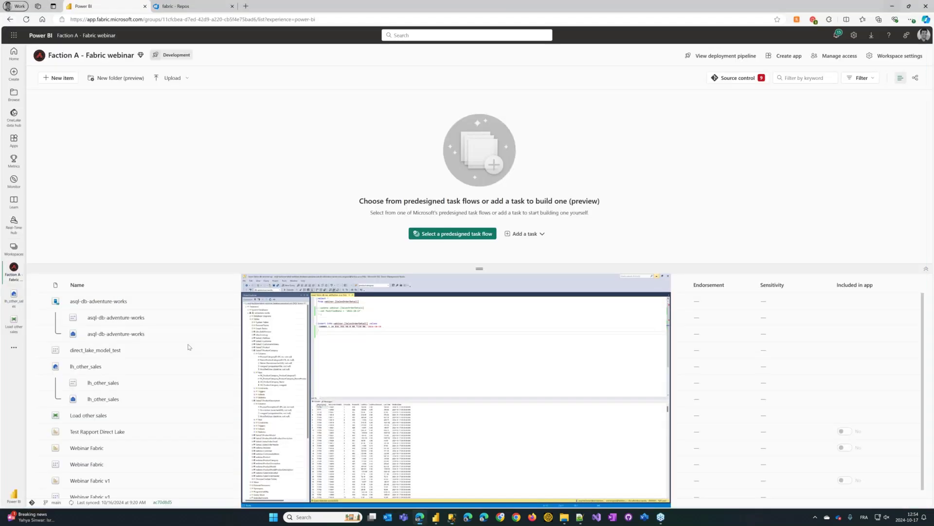
Preview the webinar_Customer table in the asql-db-adventure-works SQL analytics endpoint with a wider explorer, and revisit the lh_other_sales lakehouse
left_click(117, 334)
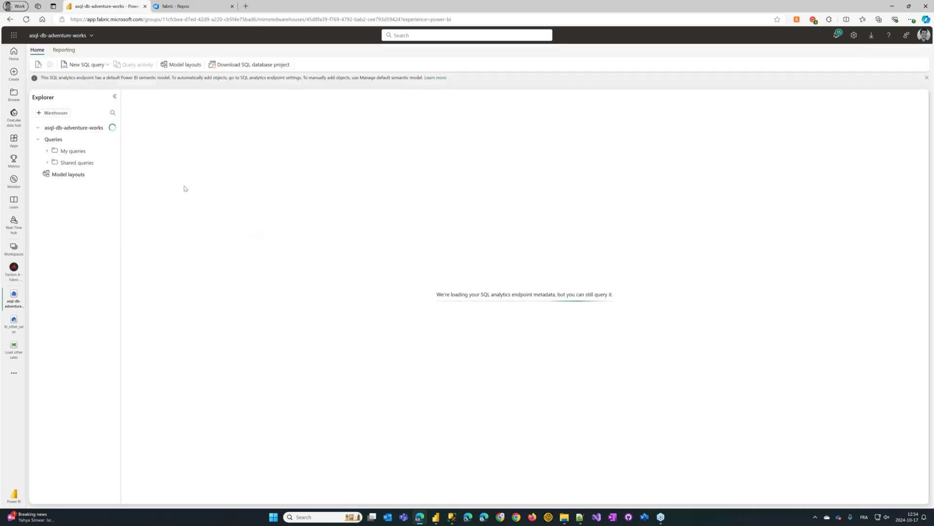
left_click_drag(118, 229, 267, 236)
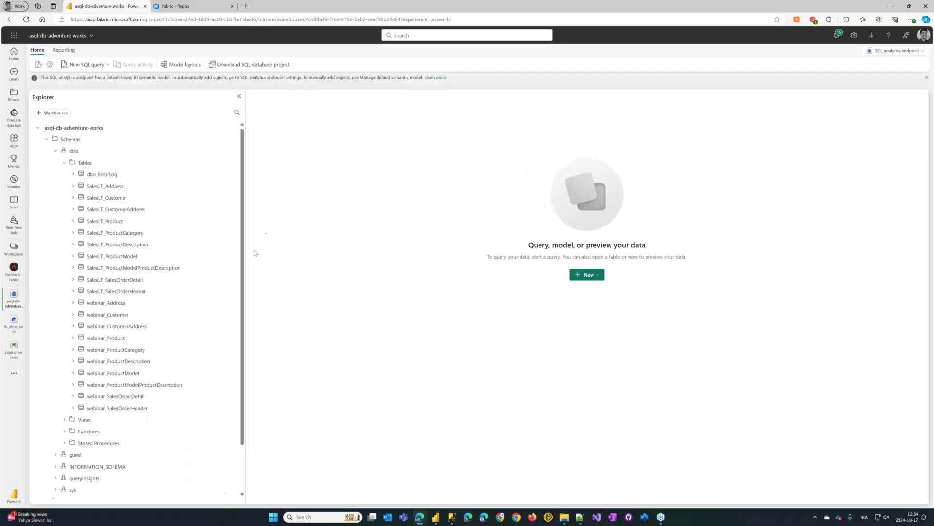
left_click(122, 316)
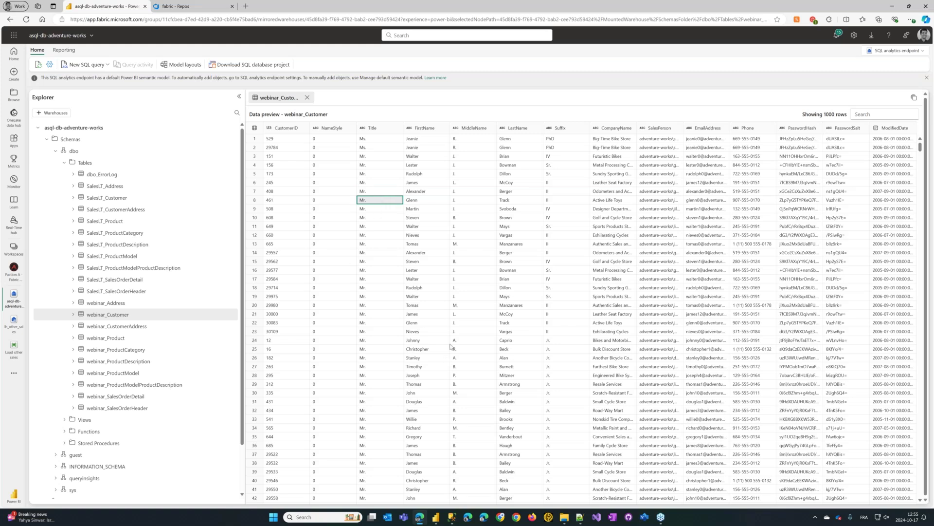
scroll(131, 302, "down", 1)
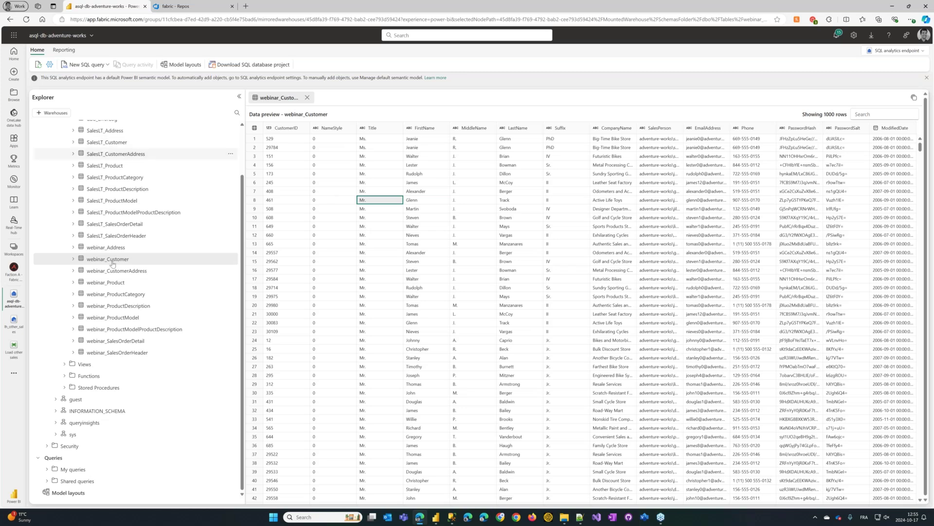
left_click(15, 324)
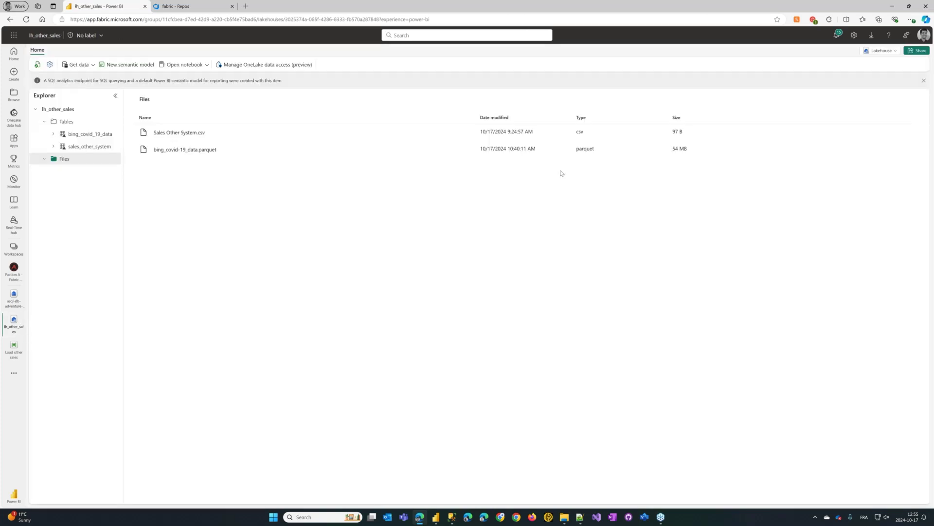
In the Faction A - Fabric webinar workspace's source control, select only lh_other_sales among the changes and commit it to main
left_click(15, 277)
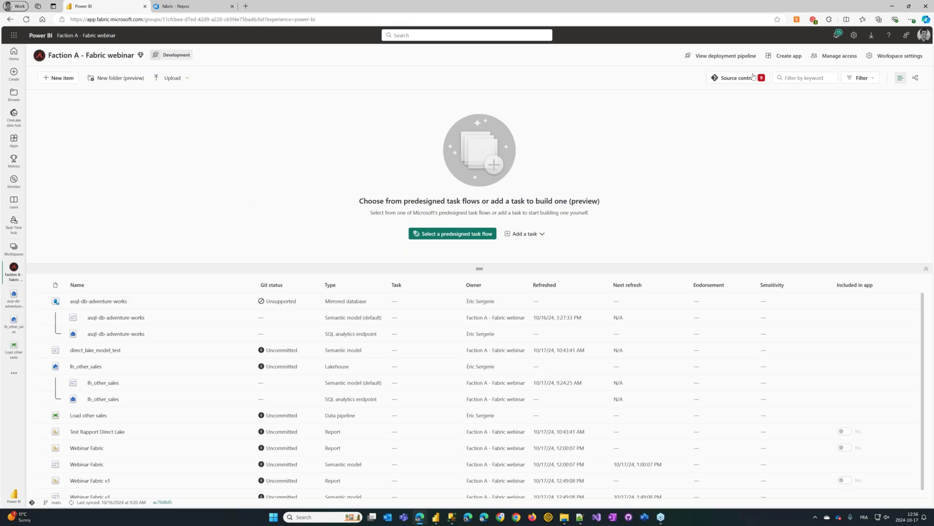
left_click(730, 82)
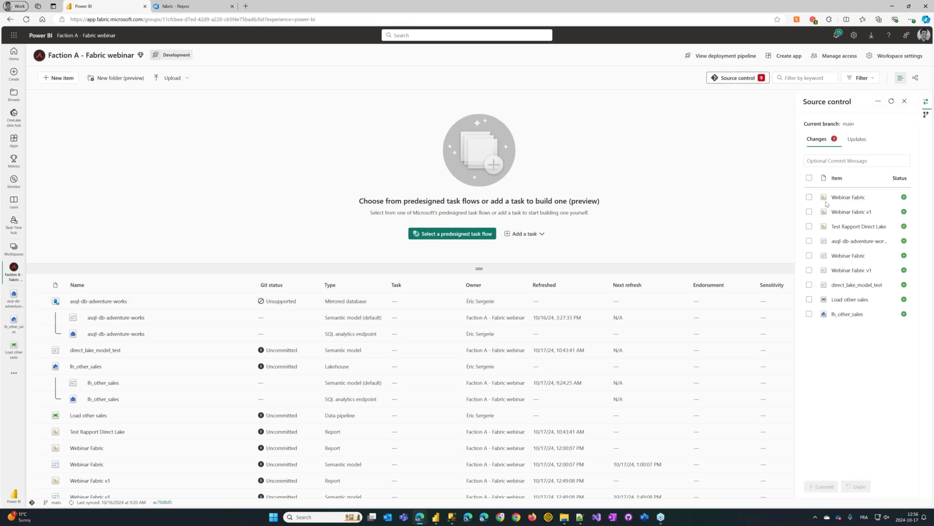
left_click(809, 255)
left_click(810, 240)
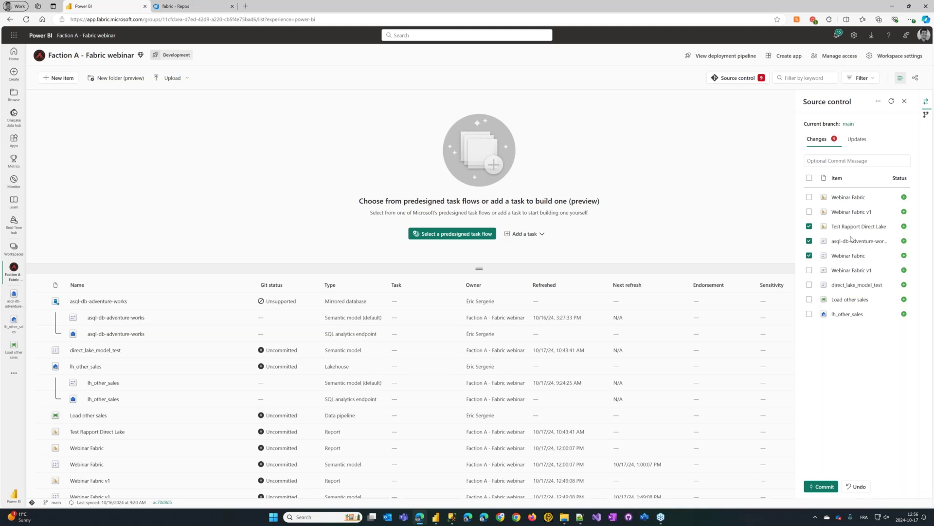
left_click(810, 314)
left_click(810, 314)
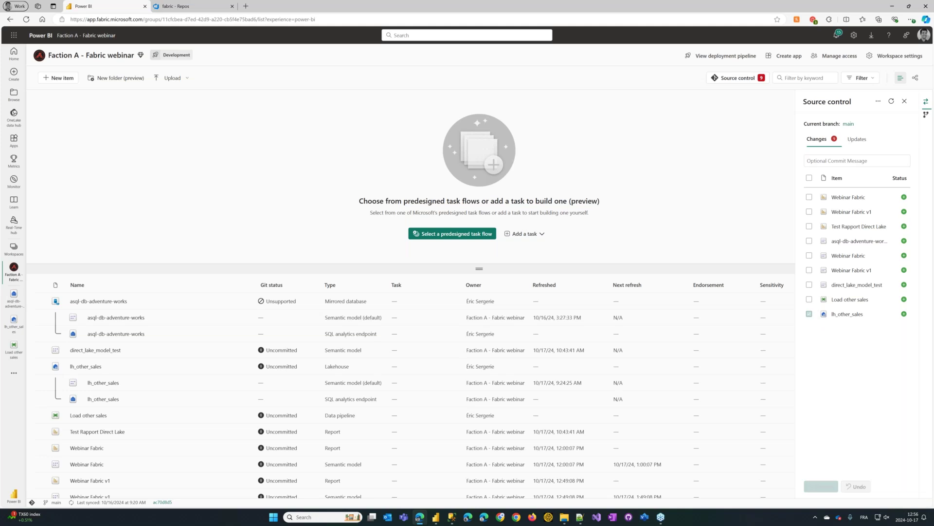
Close source control, open the Webinar Fabric report, and review the most recent sales dates in its LineTotal table
left_click(904, 101)
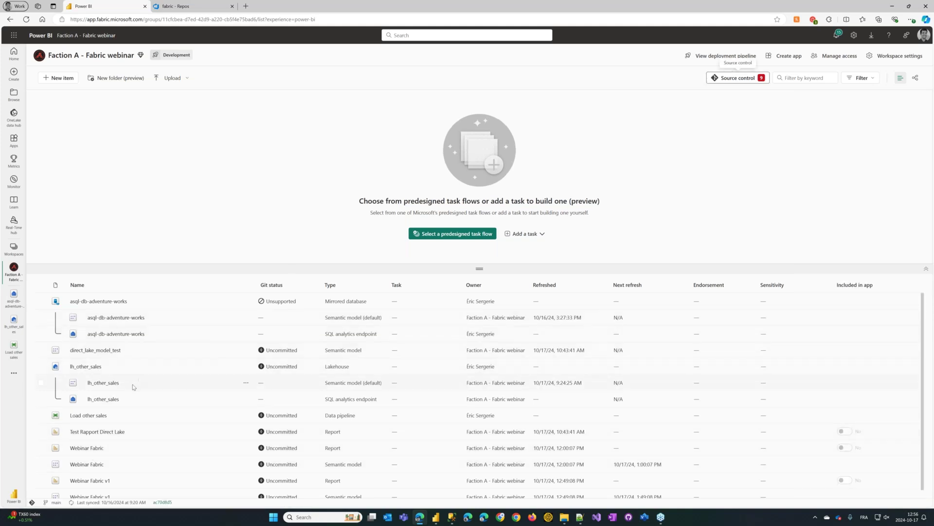
scroll(133, 387, "down", 1)
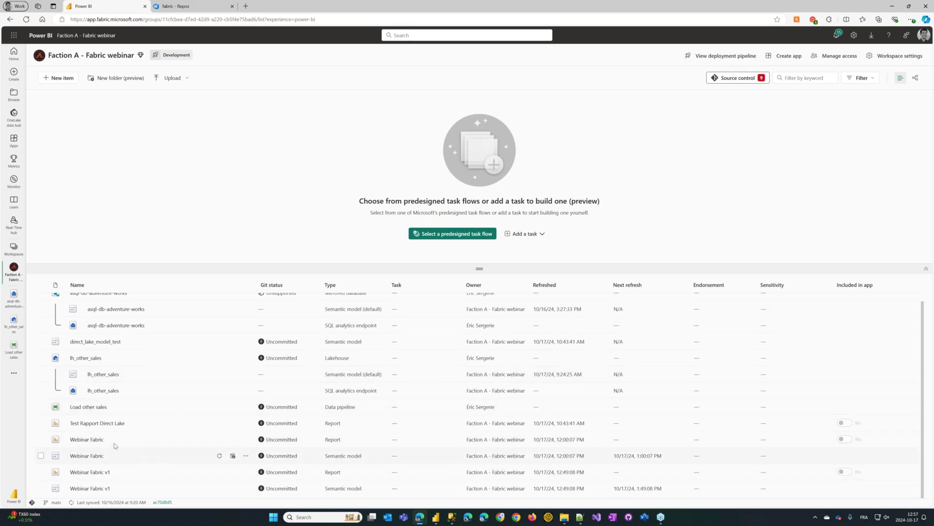
left_click(93, 440)
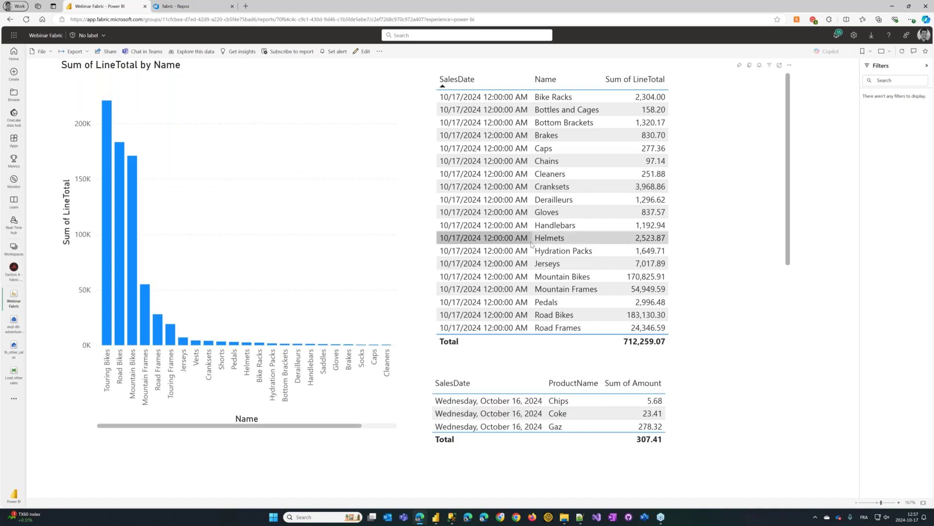
scroll(555, 257, "down", 3)
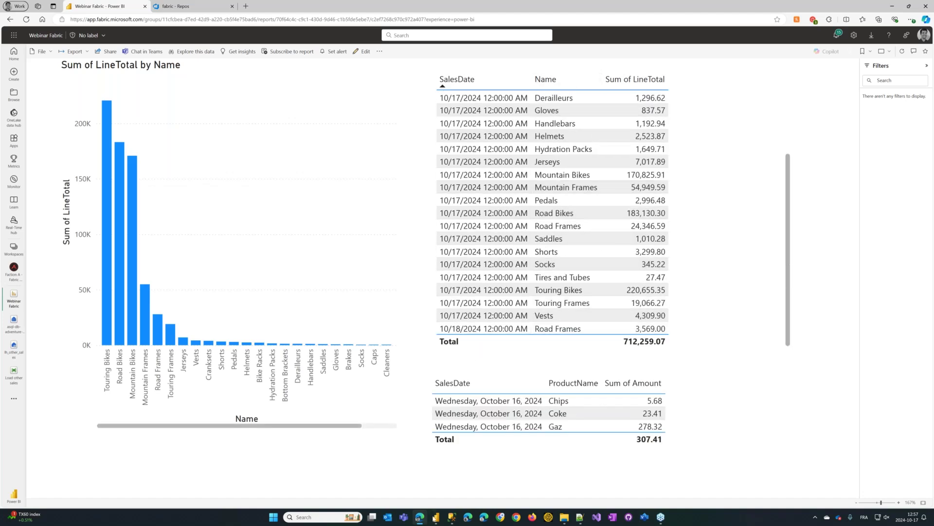
Switch to SQL Server Management Studio and run the insert into webinar.[SalesOrderDetail] for product 836, quantity 20, line total 7138.00, dated 2024-10-19
left_click(452, 517)
key("BackSpace")
left_click_drag(195, 126, 150, 106)
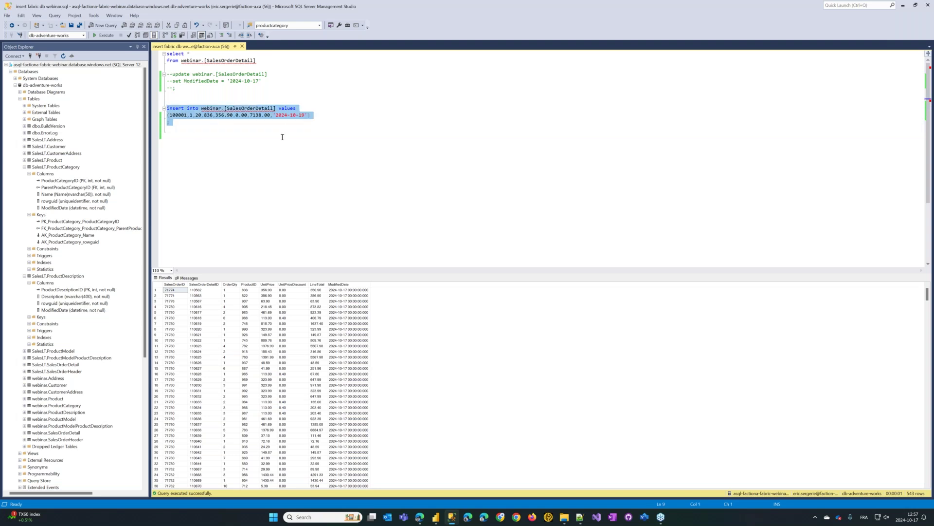
key("F5")
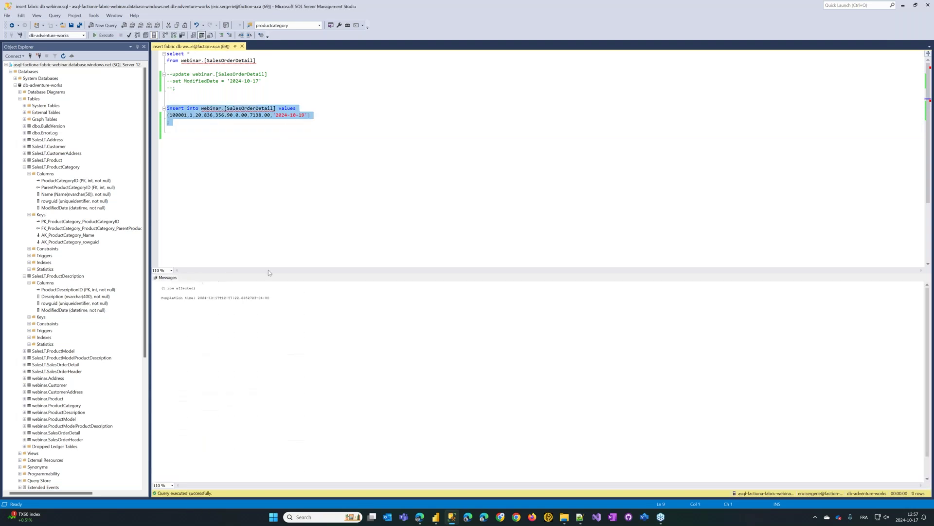
Run the select query on webinar.[SalesOrderDetail] and look through the returned rows for the inserted record
left_click_drag(256, 60, 145, 52)
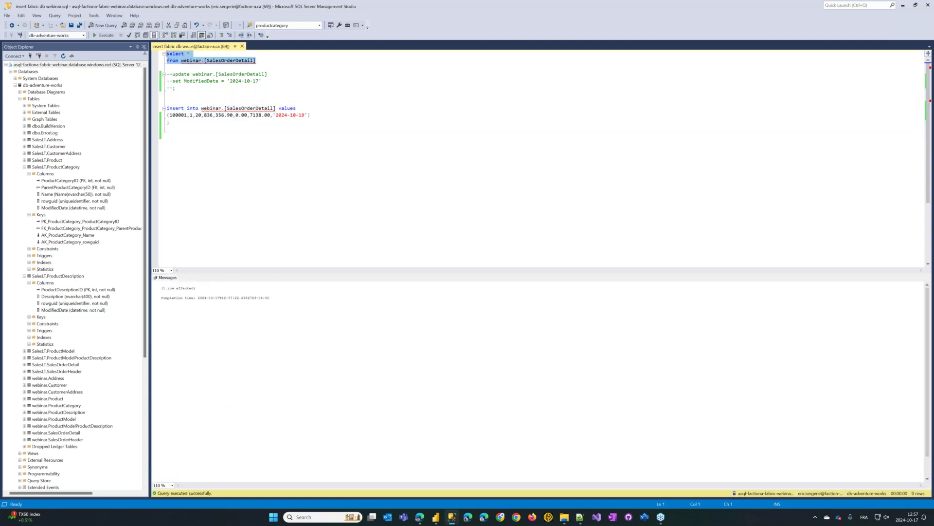
key("F5")
key("F8")
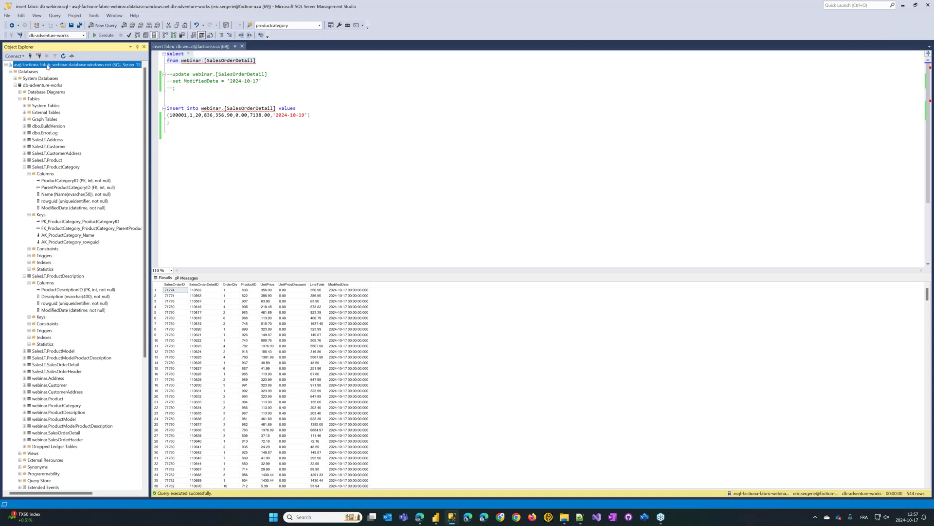
scroll(340, 395, "down", 20)
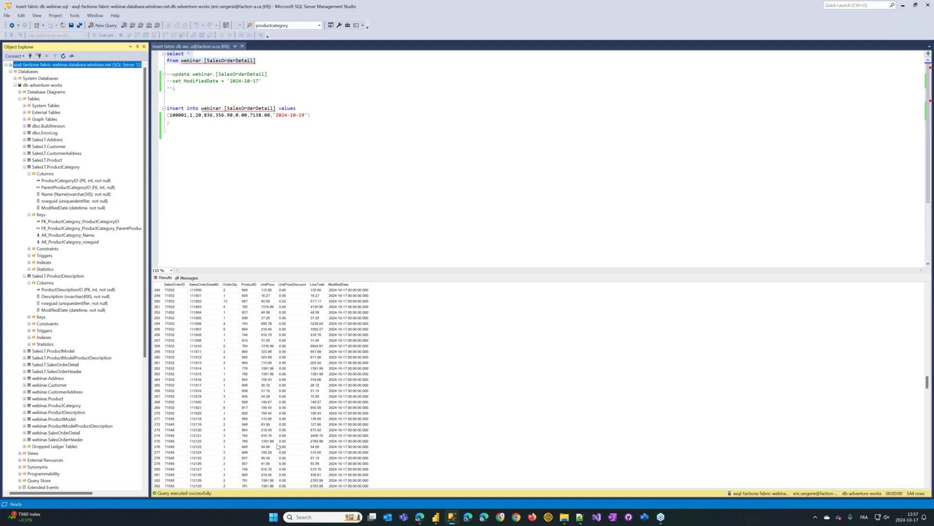
scroll(277, 446, "down", 20)
scroll(250, 85, "down", 1)
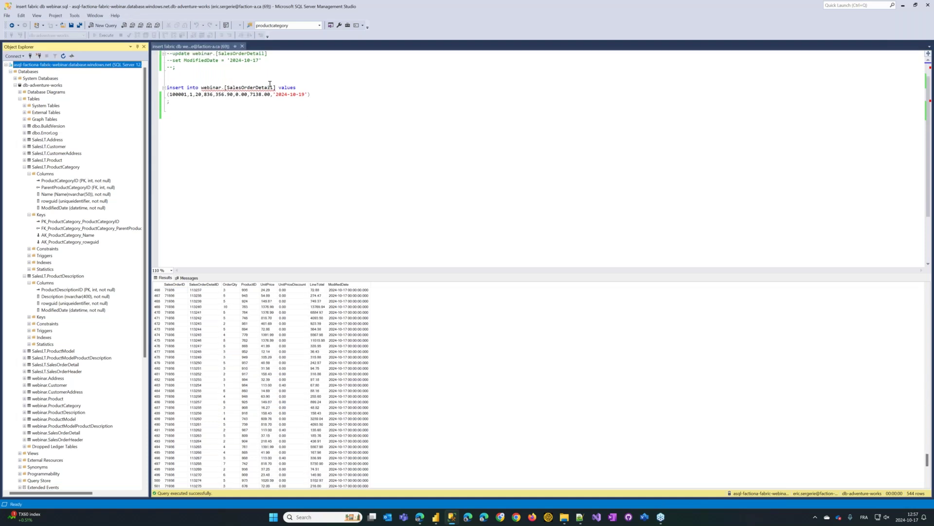
left_click(312, 95)
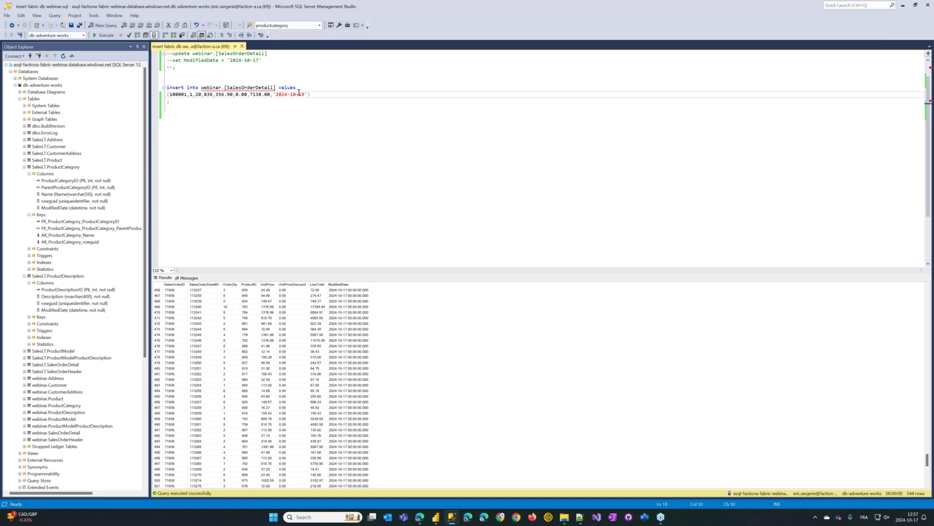
Return to the Faction A - Fabric webinar workspace in the browser and open replication monitoring for the asql-db-adventure-works mirrored database
left_click(424, 517)
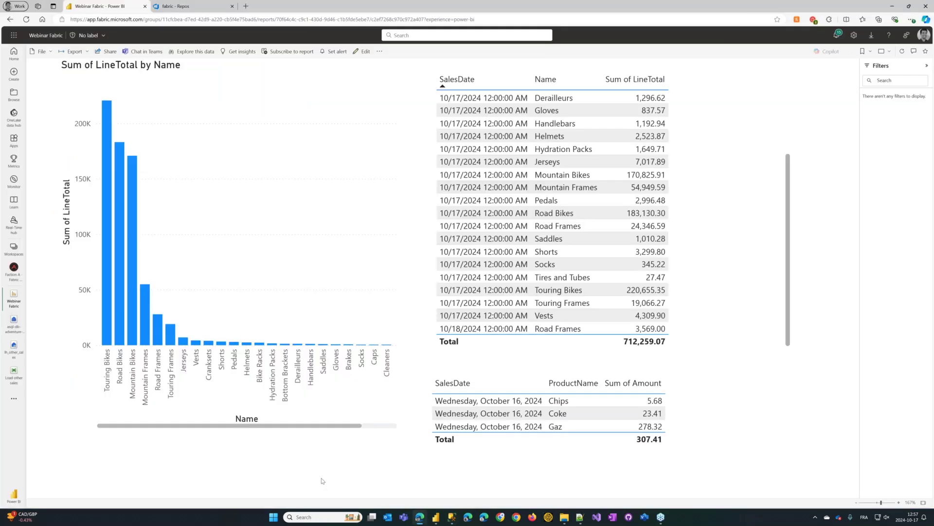
left_click(20, 277)
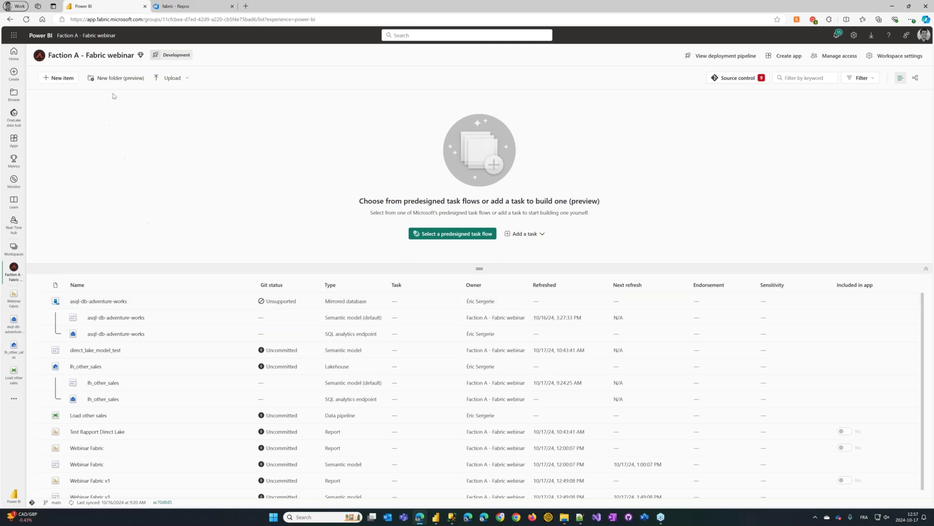
left_click(62, 78)
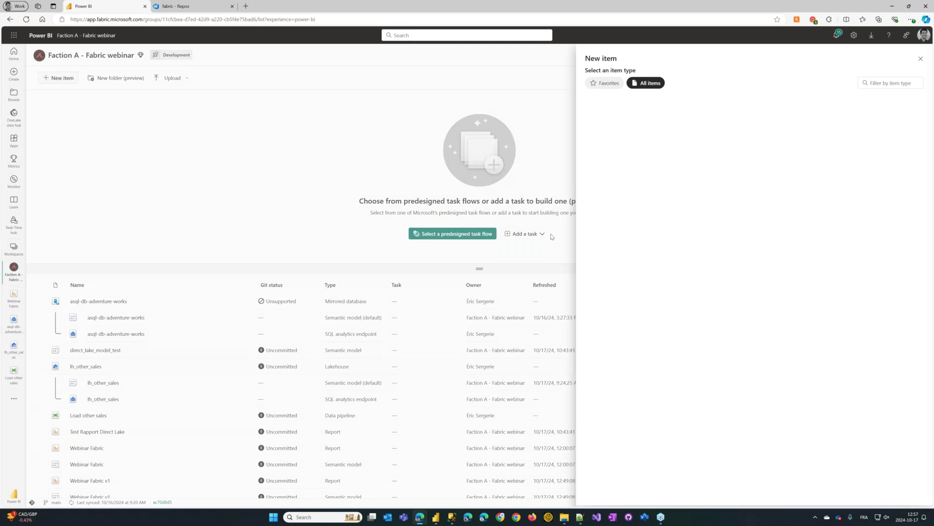
left_click(920, 58)
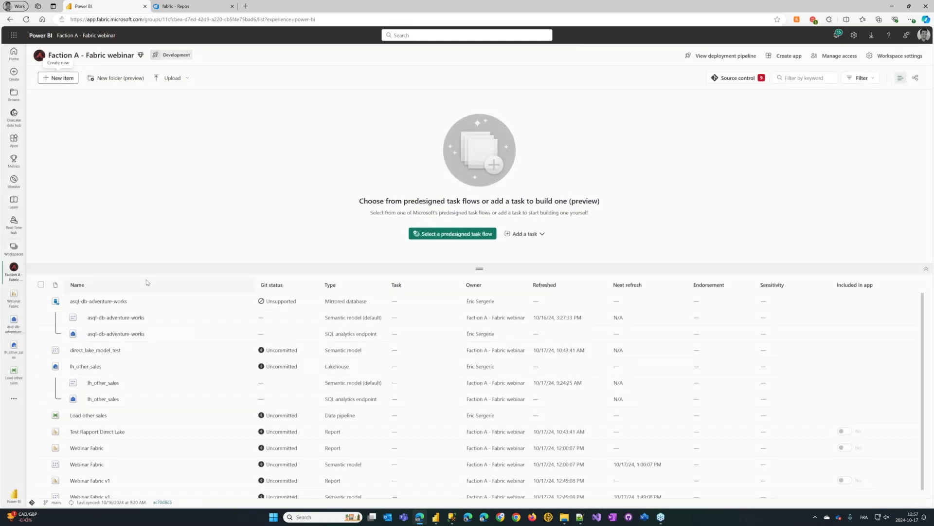
left_click(111, 302)
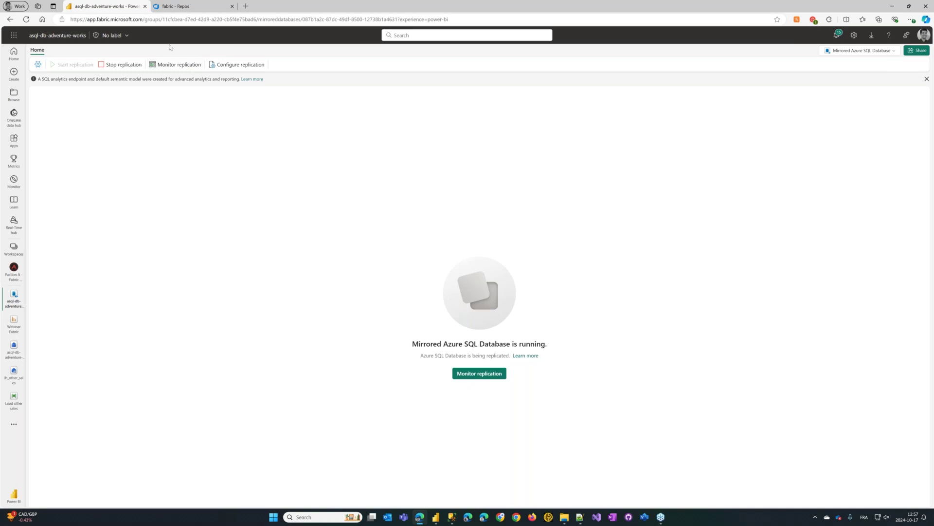
left_click(180, 64)
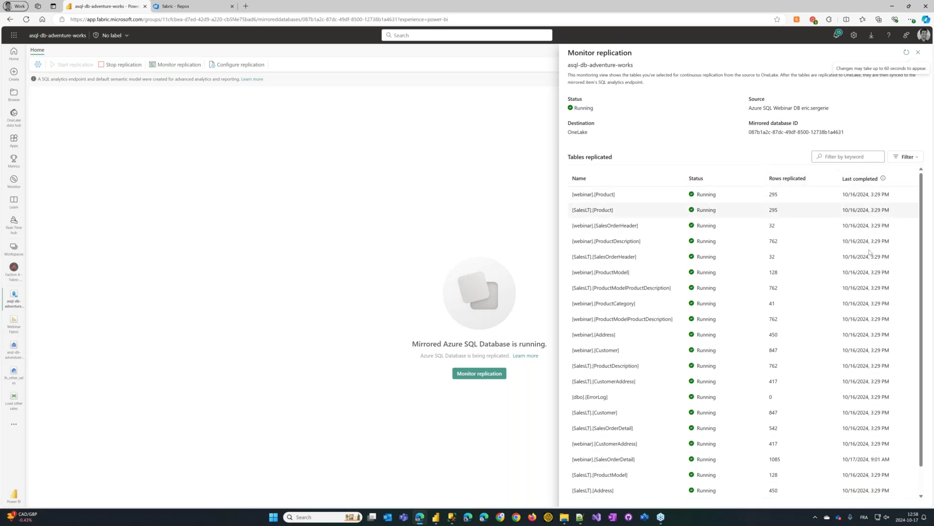
Check the replicated tables by last completed time, newest first, and by rows replicated after refreshing the list, and close the monitor
left_click(860, 179)
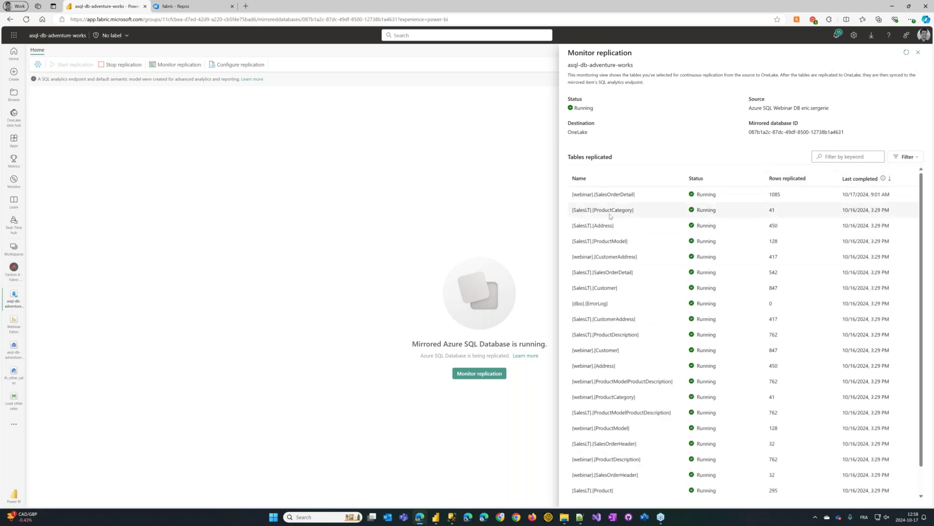
left_click(862, 179)
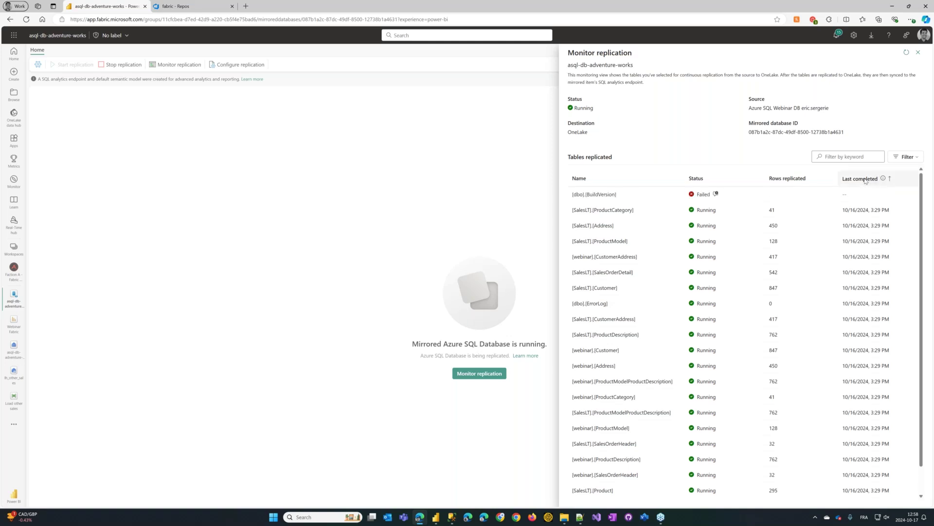
left_click(859, 178)
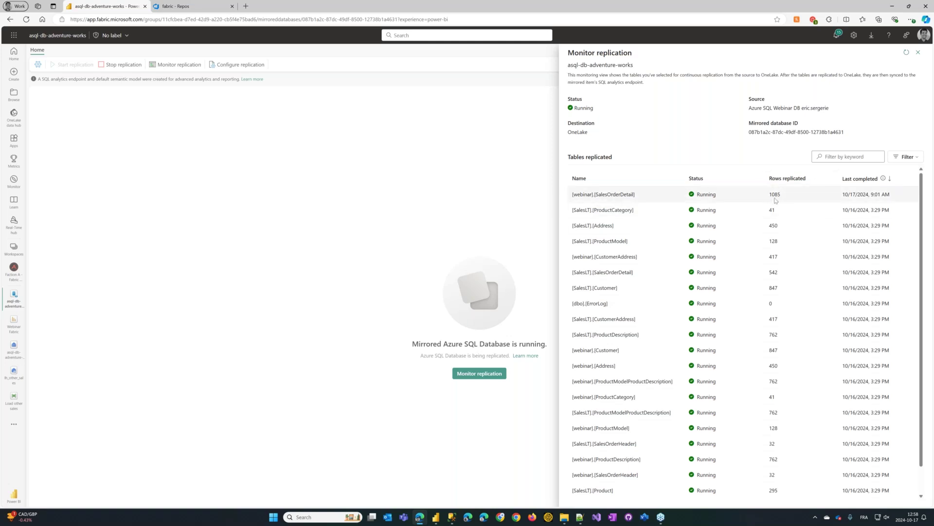
left_click(906, 52)
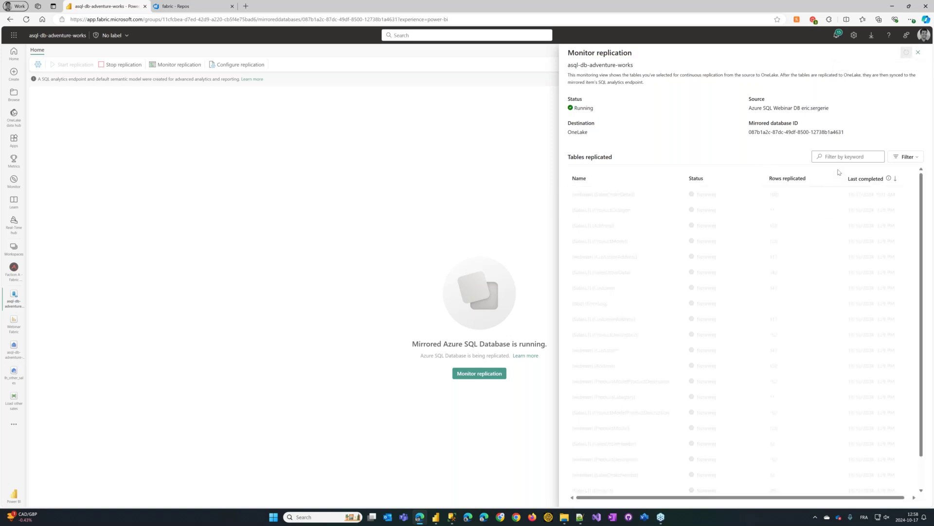
left_click(783, 179)
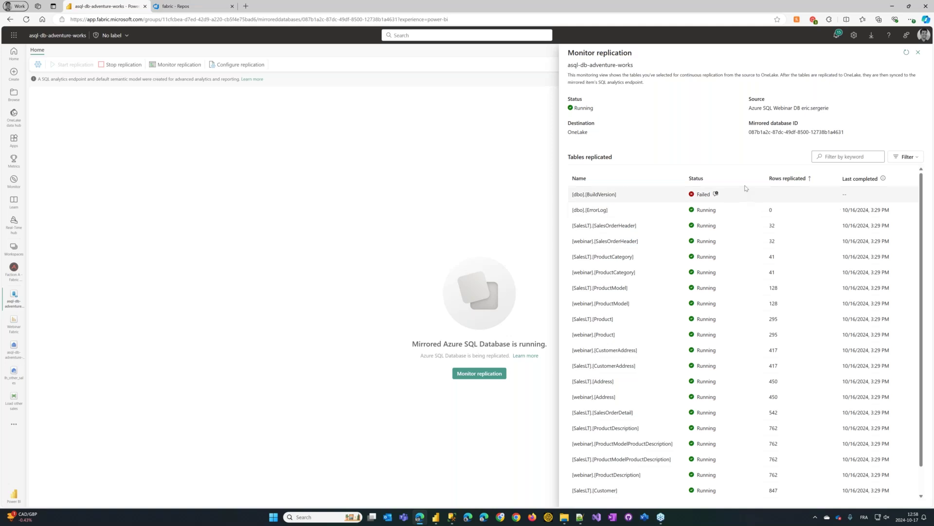
left_click(918, 51)
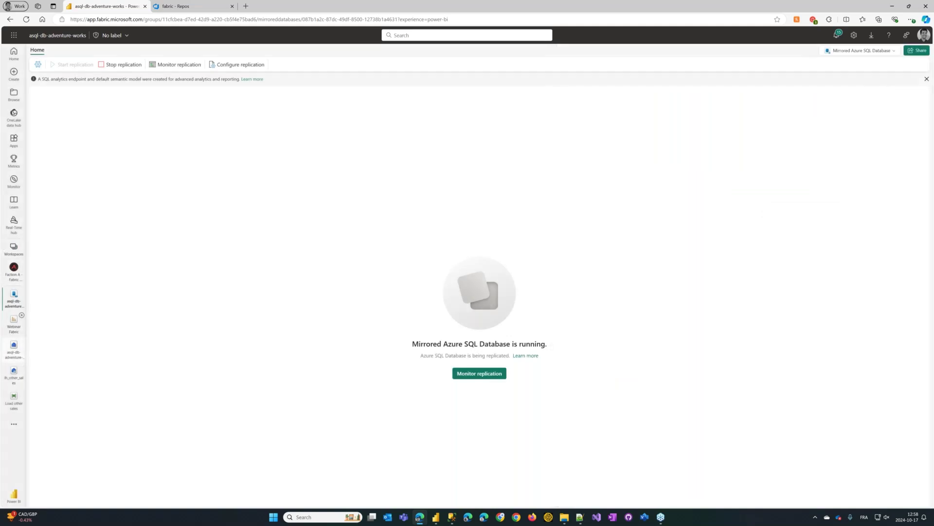
Recheck the latest dates in the Webinar Fabric report's LineTotal table and reopen the asql-db-adventure-works SQL analytics endpoint
left_click(10, 325)
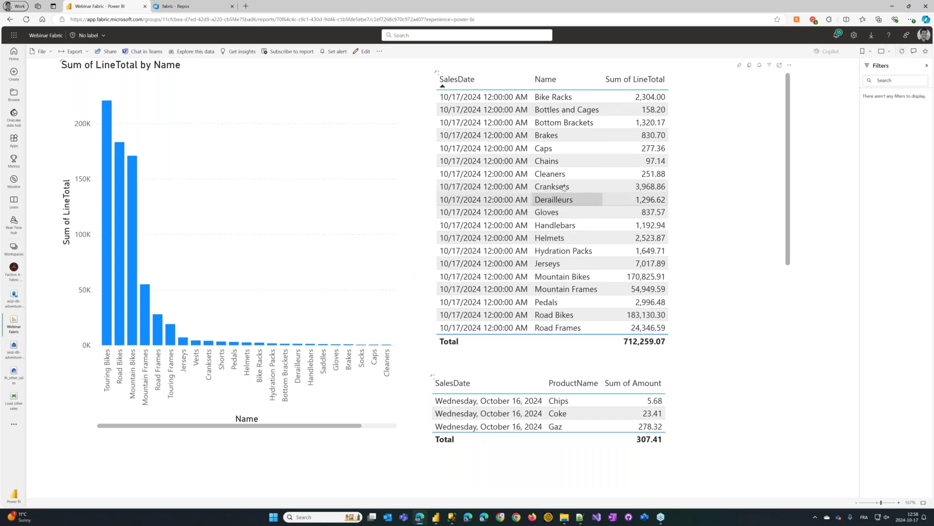
scroll(560, 195, "down", 3)
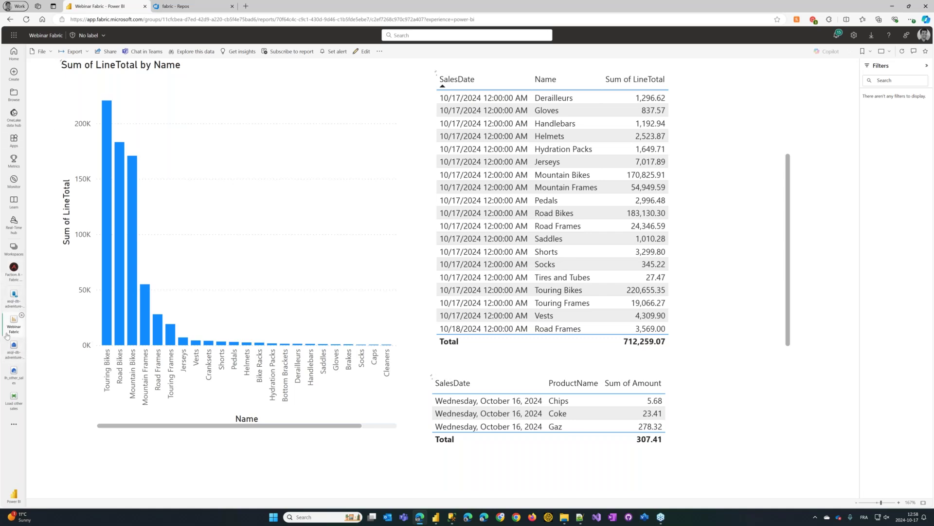
left_click(14, 348)
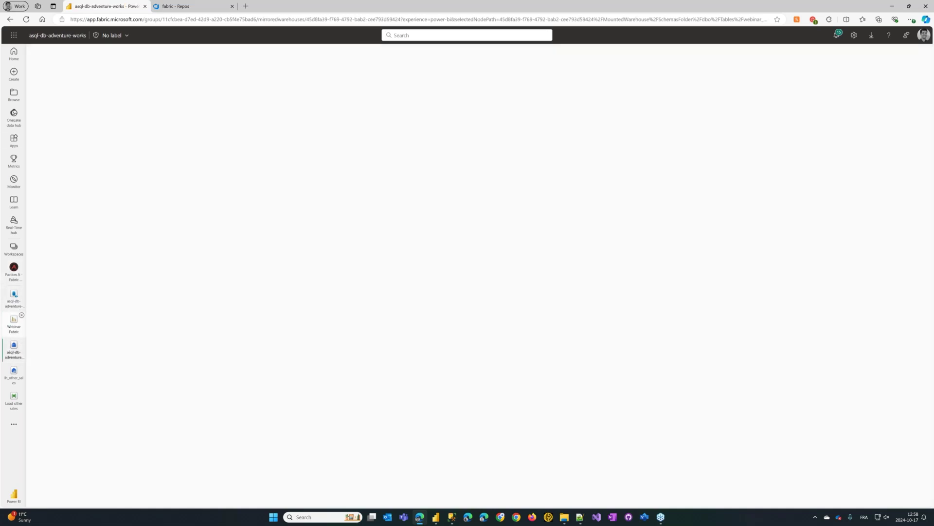
In File Explorer, browse OneLake's Faction A - Fabric webinar folder to the lakehouse table sales_other_system and inspect its parquet file and _delta_log folder
mouse_move(571, 522)
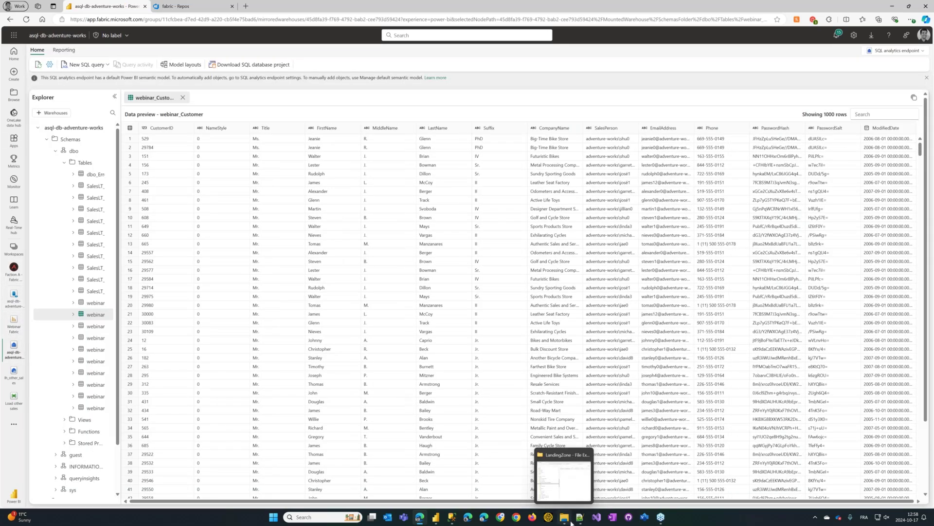
left_click(568, 521)
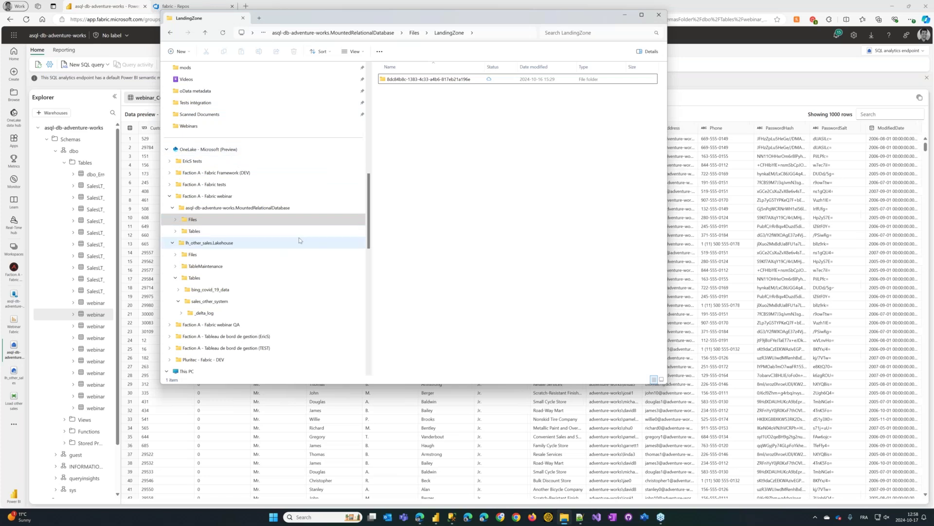
scroll(246, 213, "up", 3)
scroll(242, 210, "down", 3)
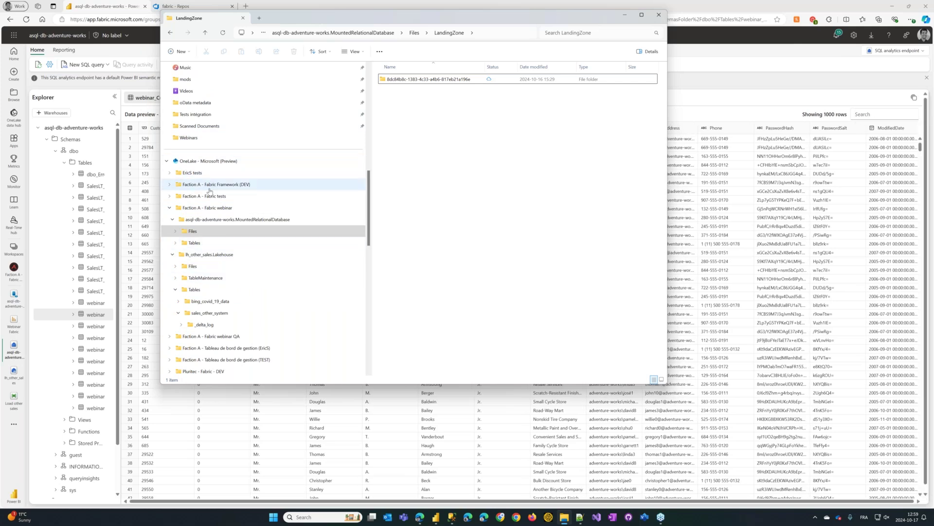
left_click(210, 209)
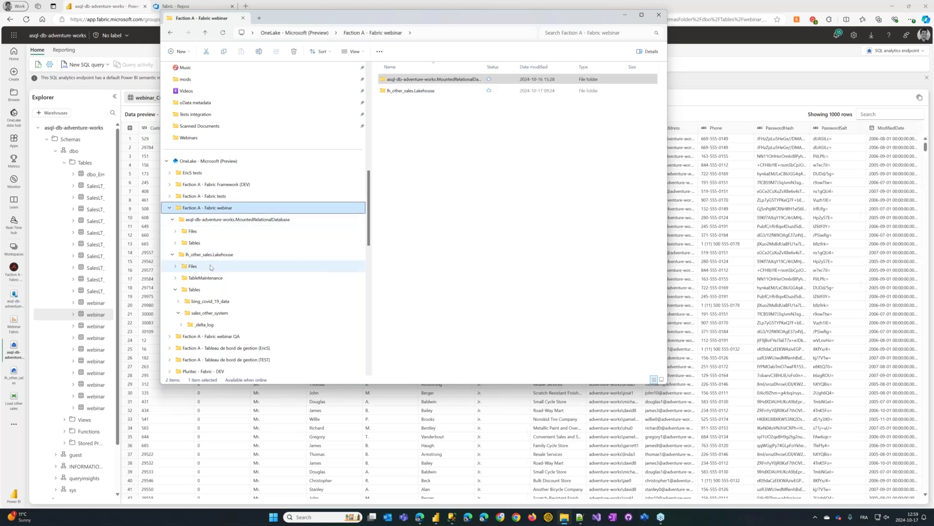
scroll(210, 263, "down", 2)
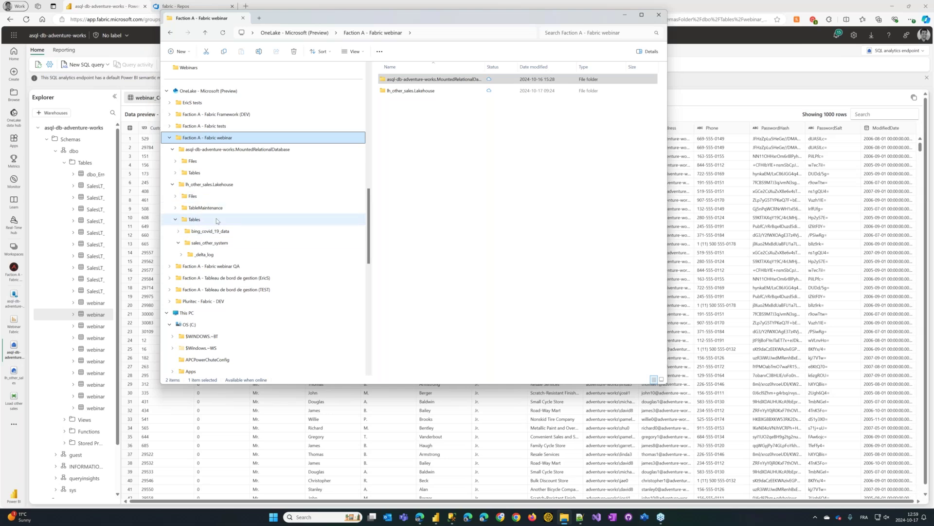
left_click(214, 220)
left_click(212, 246)
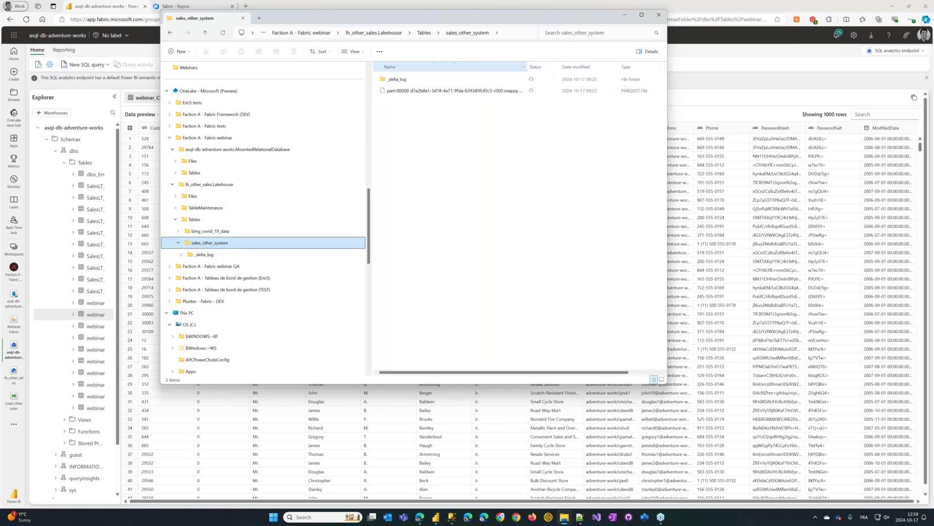
left_click(502, 90)
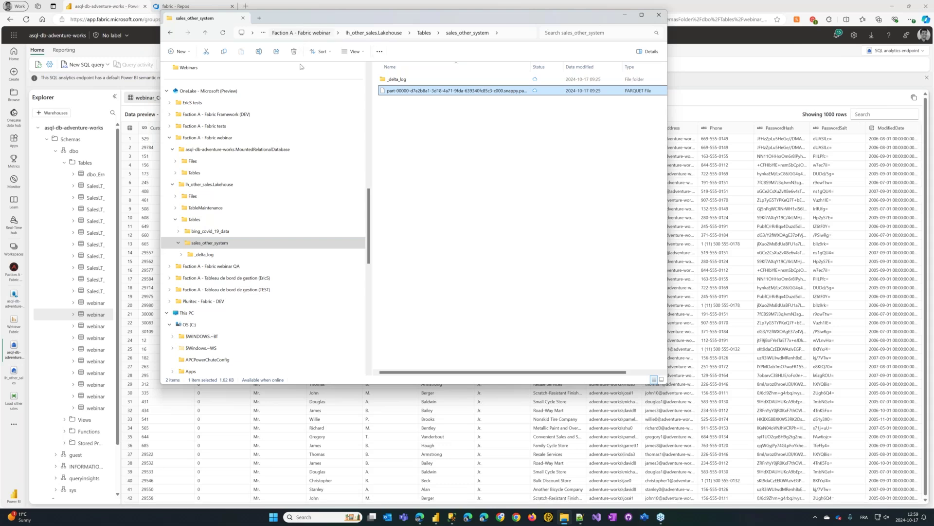
left_click(204, 254)
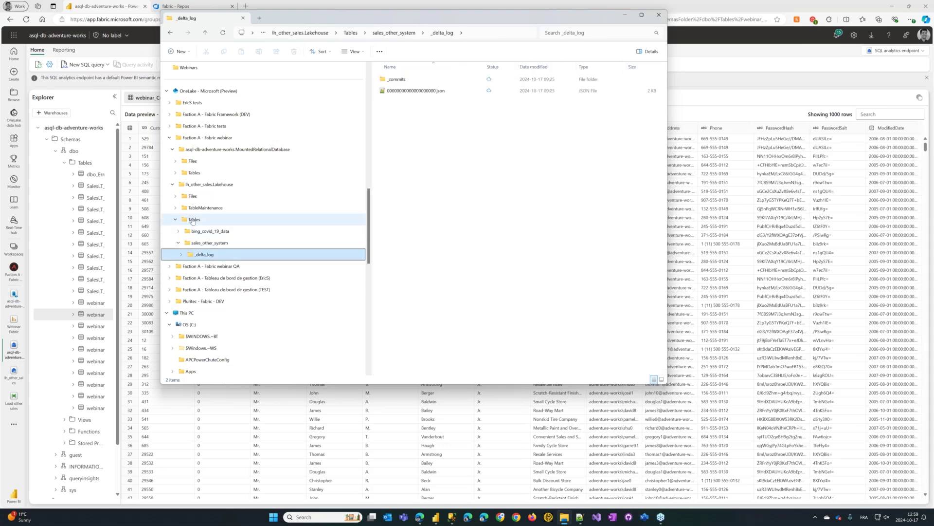
View the Files folder of lh_other_sales.Lakehouse and point out the Sales Other System.csv file
left_click(192, 196)
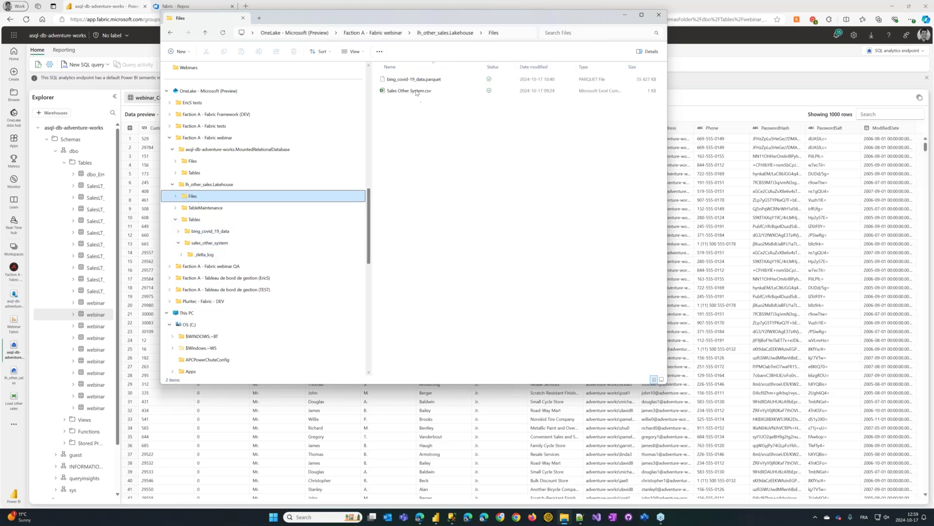
left_click(416, 91)
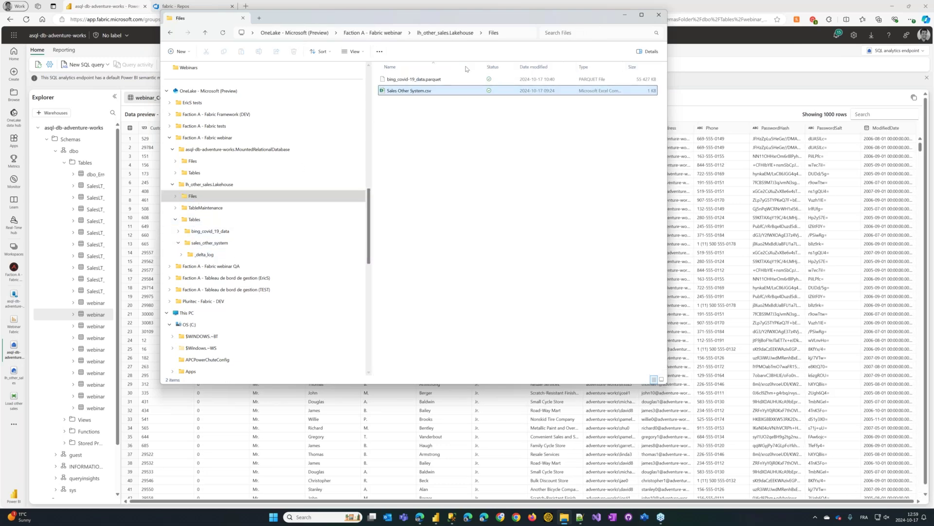
left_click(410, 139)
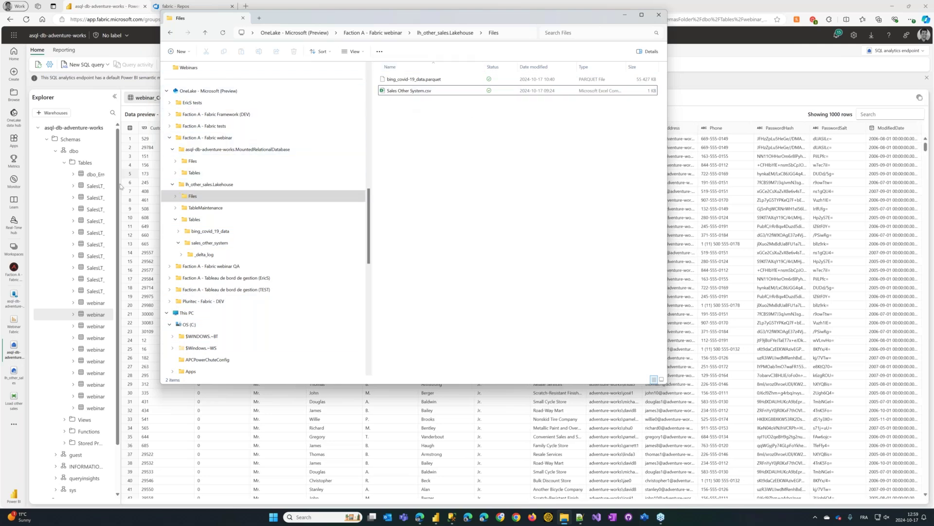
Return to the browser, reopen the Webinar Fabric report, and refresh its visuals
left_click(121, 186)
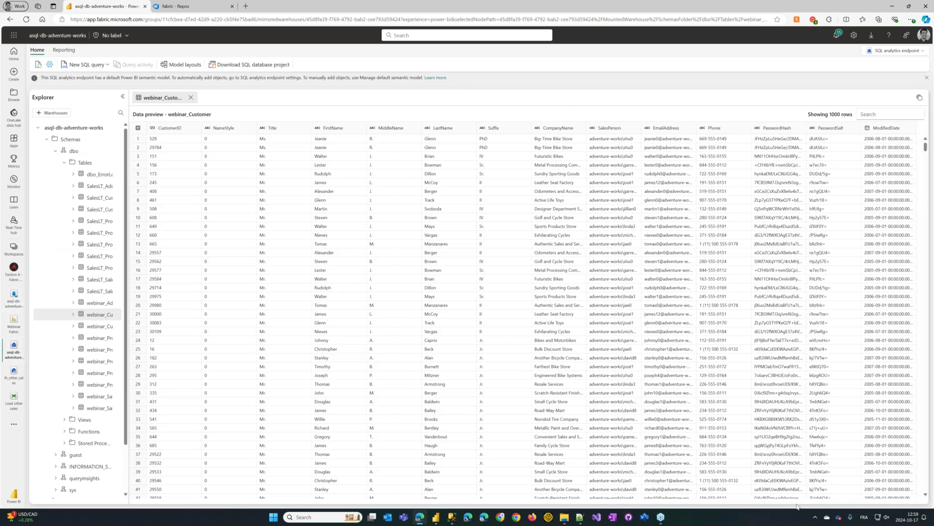
left_click(16, 325)
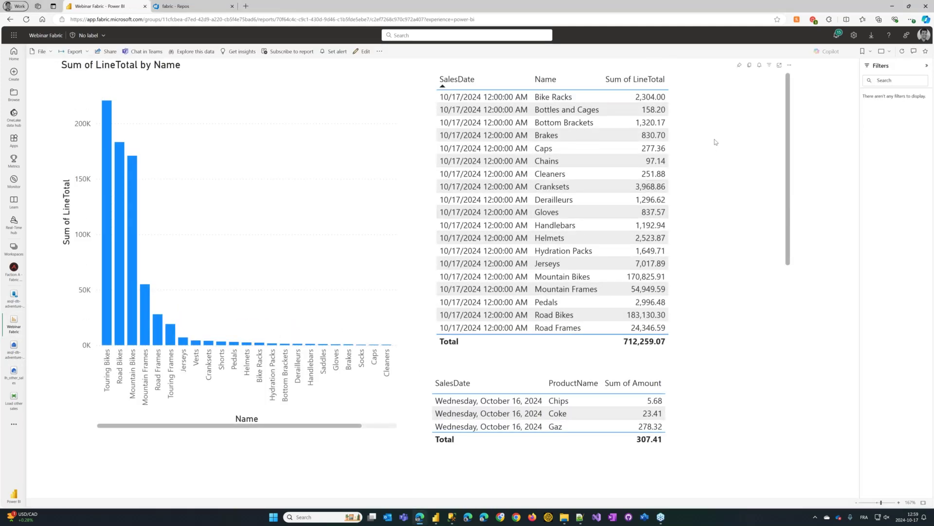
left_click(903, 52)
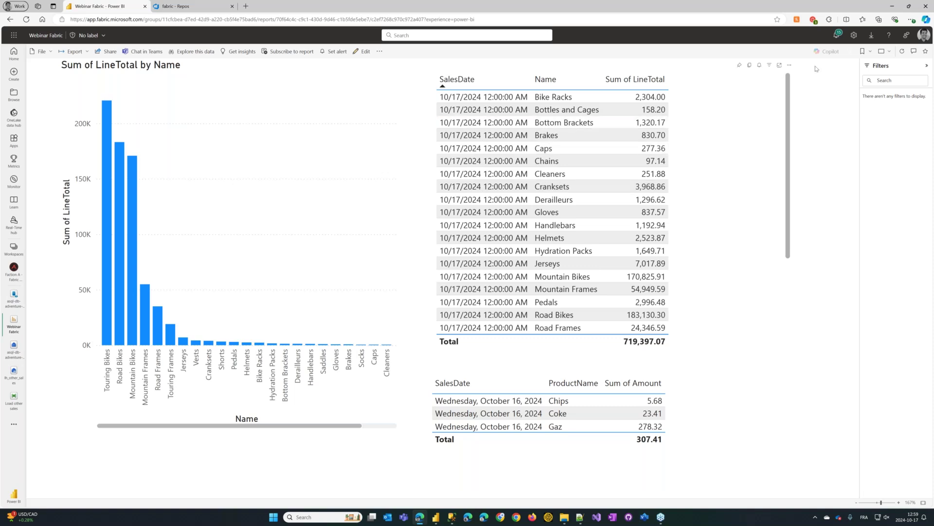